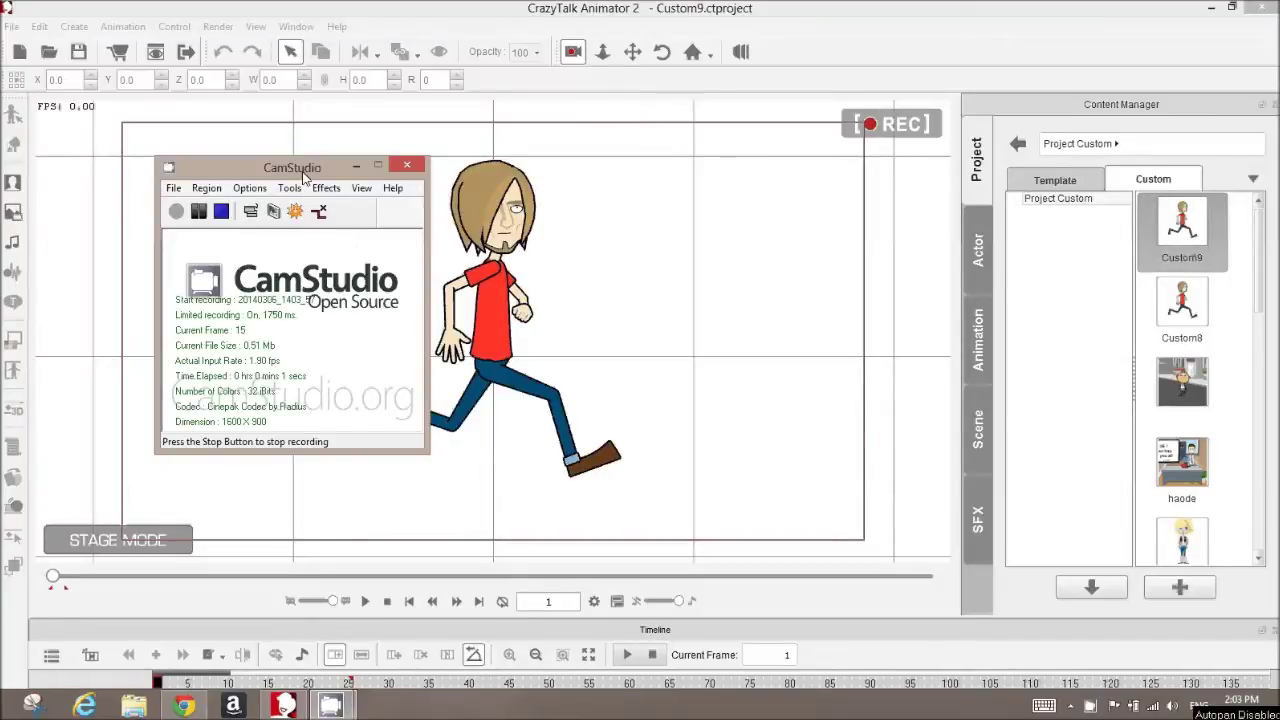
Move the recorder off the stage, play the Custom9 run once, and select the running character.
{"action": "left_click_drag", "start_coordinate": [305, 175], "coordinate": [1175, 262]}
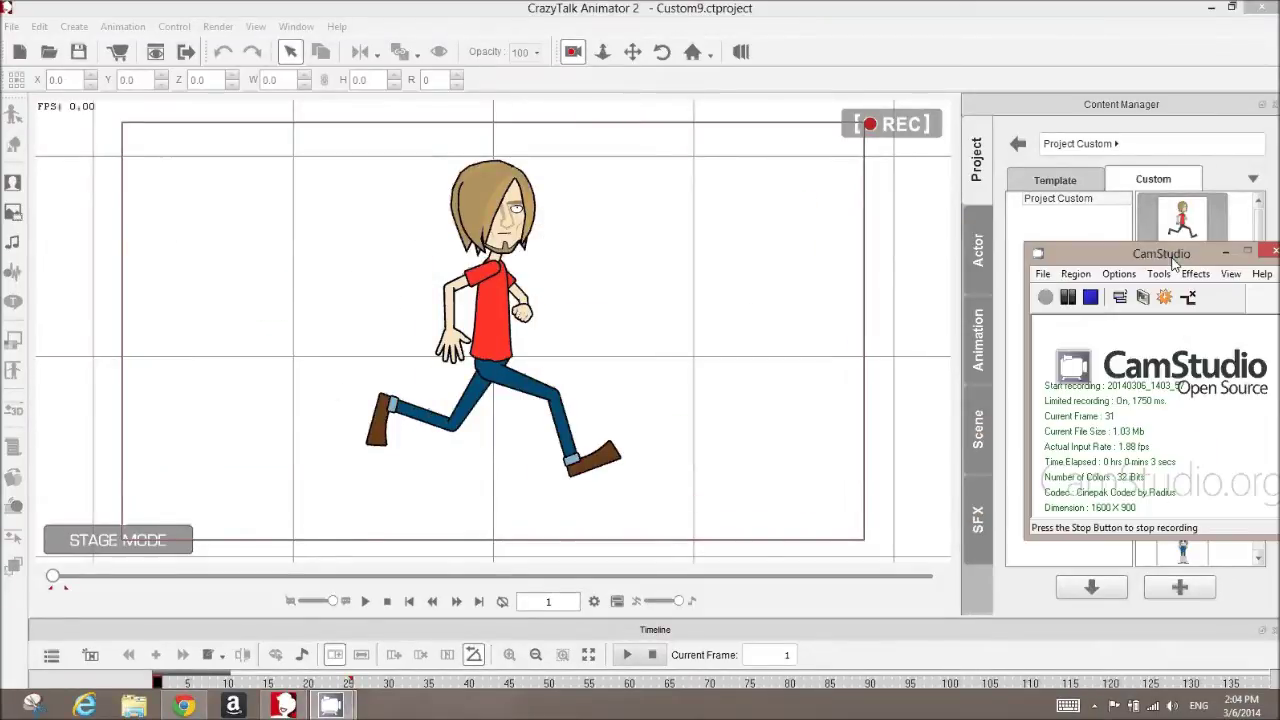
{"action": "left_click", "coordinate": [703, 7]}
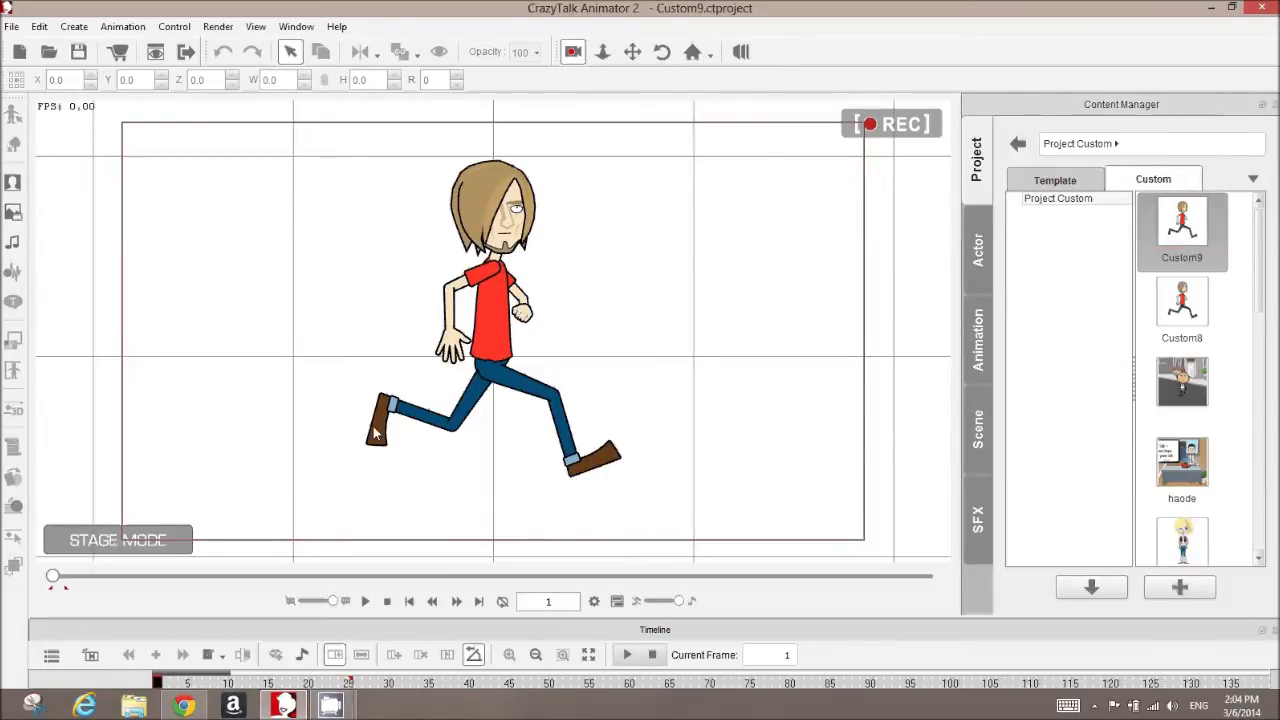
{"action": "left_click", "coordinate": [366, 601]}
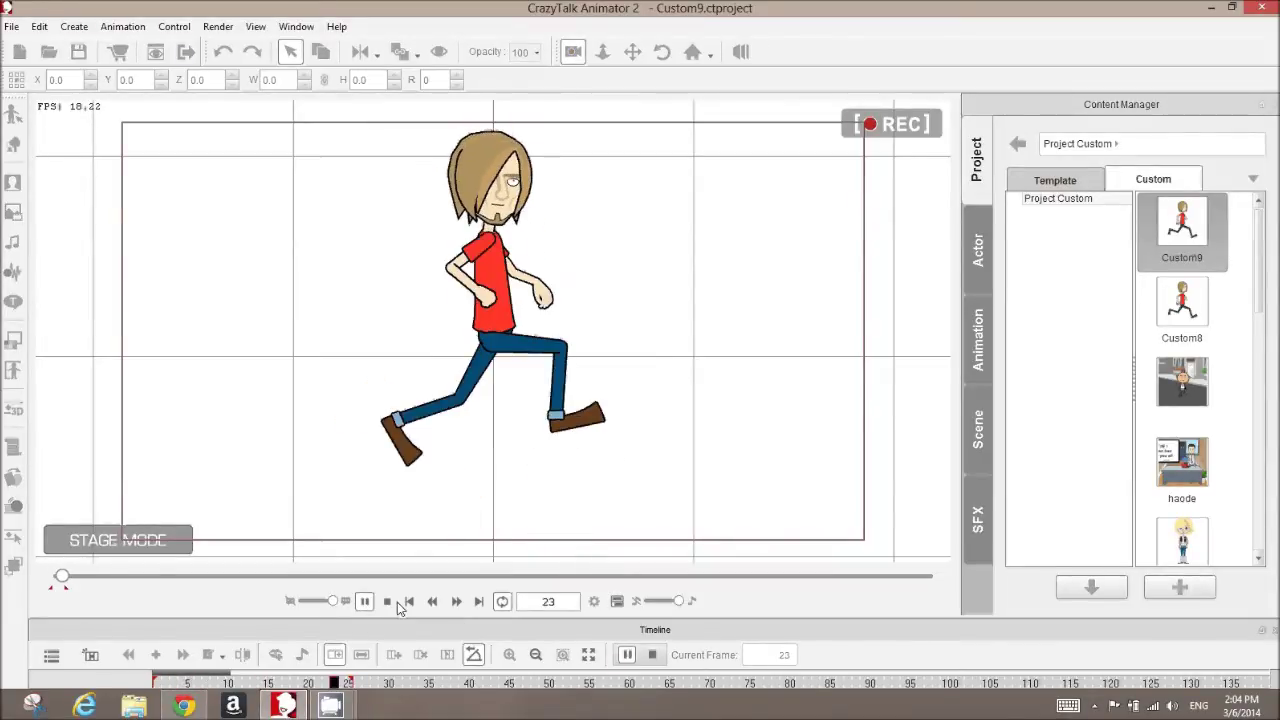
{"action": "left_click", "coordinate": [411, 602]}
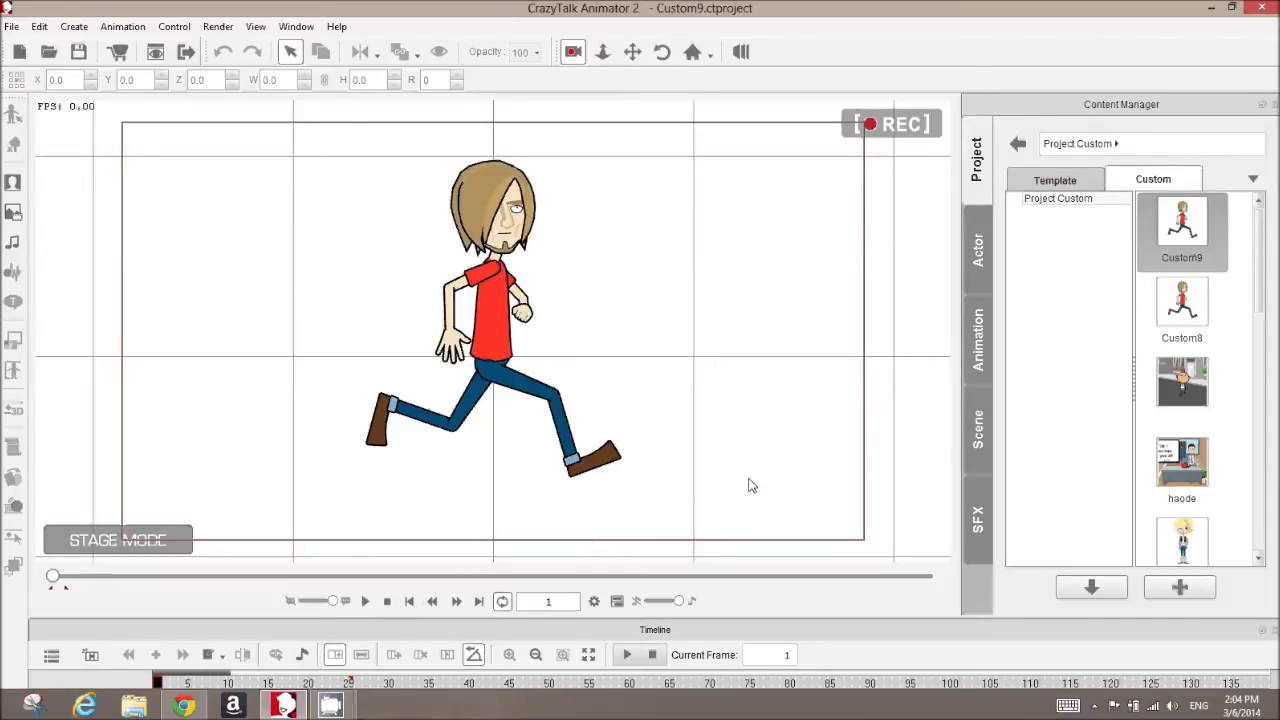
{"action": "left_click", "coordinate": [488, 304]}
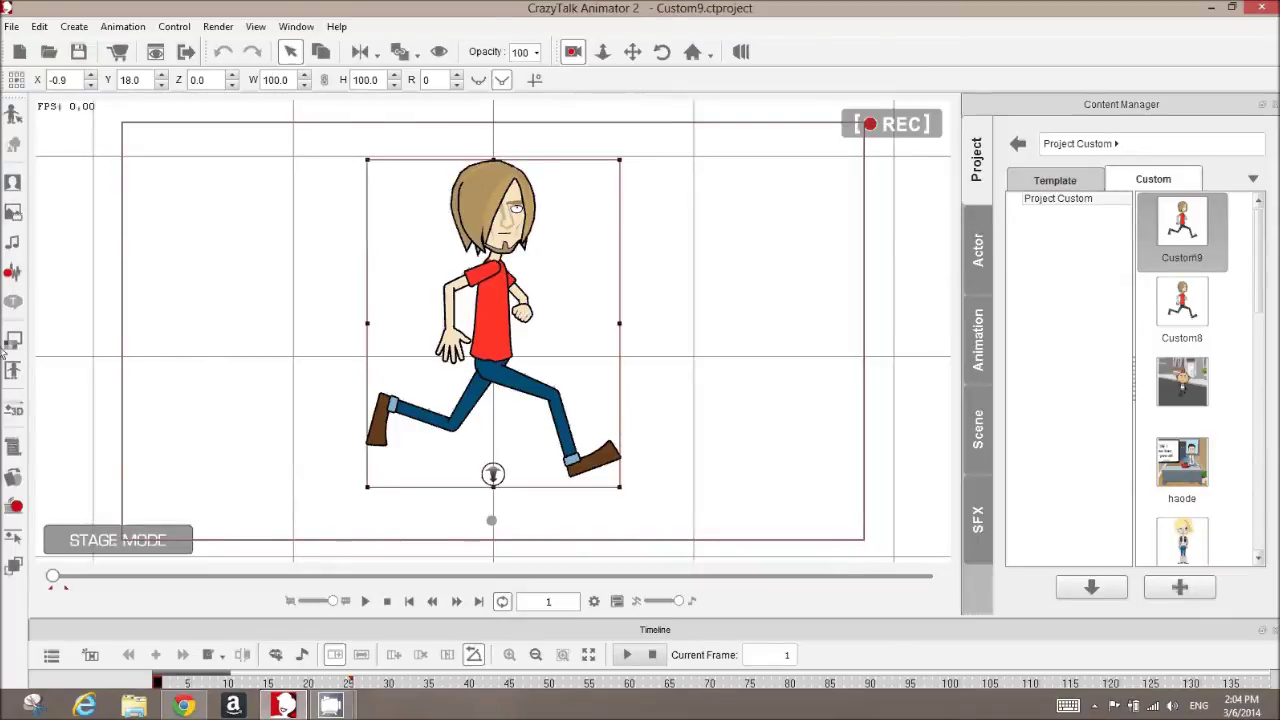
In the 3D Motion Key Editor, drag the runner's hand joint up and left to repose the arm.
{"action": "left_click", "coordinate": [15, 411]}
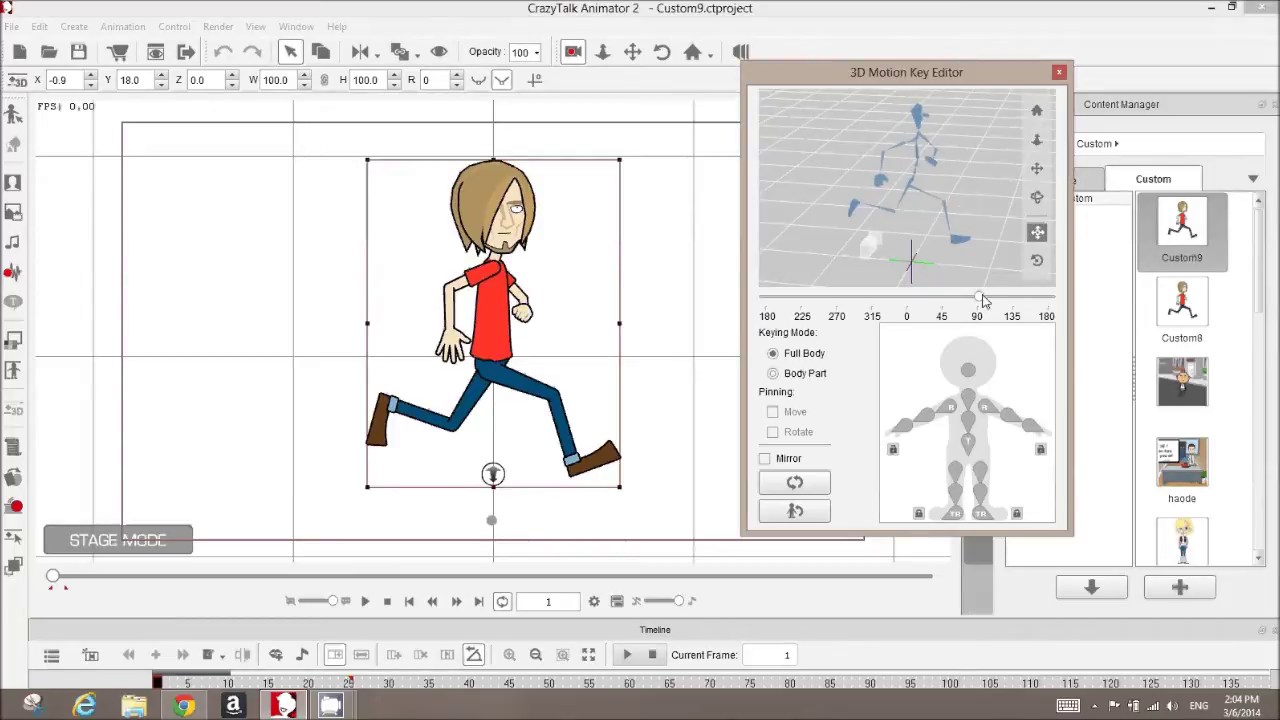
{"action": "mouse_move", "coordinate": [980, 300]}
{"action": "left_mouse_down"}
{"action": "mouse_move", "coordinate": [908, 300]}
{"action": "mouse_move", "coordinate": [1020, 298]}
{"action": "mouse_move", "coordinate": [908, 300]}
{"action": "mouse_move", "coordinate": [976, 299]}
{"action": "mouse_move", "coordinate": [942, 299]}
{"action": "mouse_move", "coordinate": [938, 312]}
{"action": "mouse_move", "coordinate": [975, 316]}
{"action": "left_mouse_up"}
{"action": "left_click", "coordinate": [881, 184]}
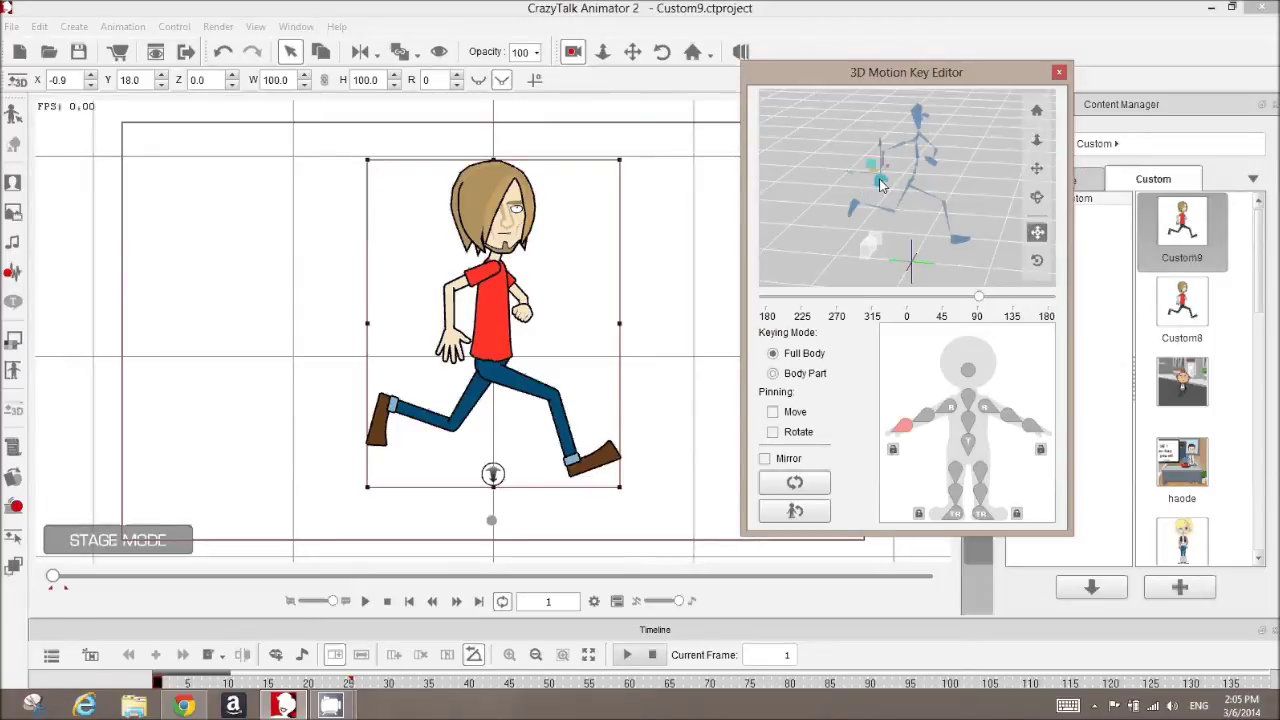
{"action": "left_click_drag", "start_coordinate": [881, 184], "coordinate": [855, 162]}
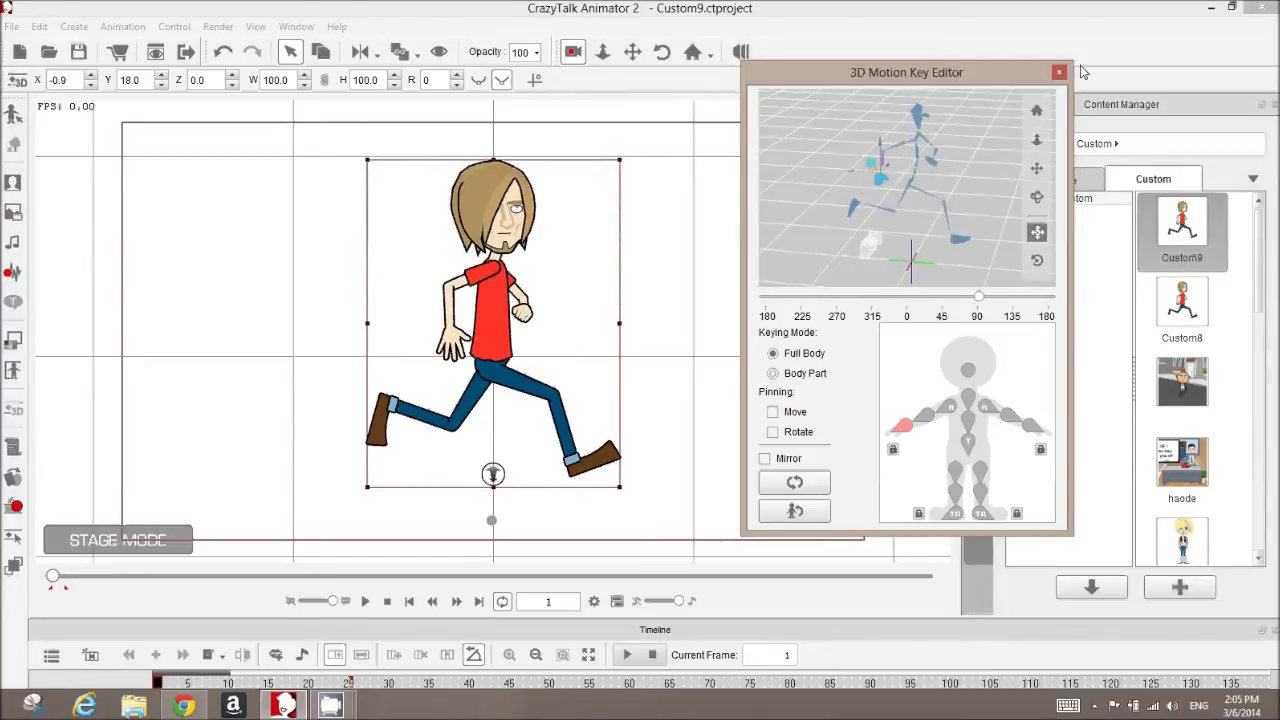
{"action": "left_click", "coordinate": [1059, 72]}
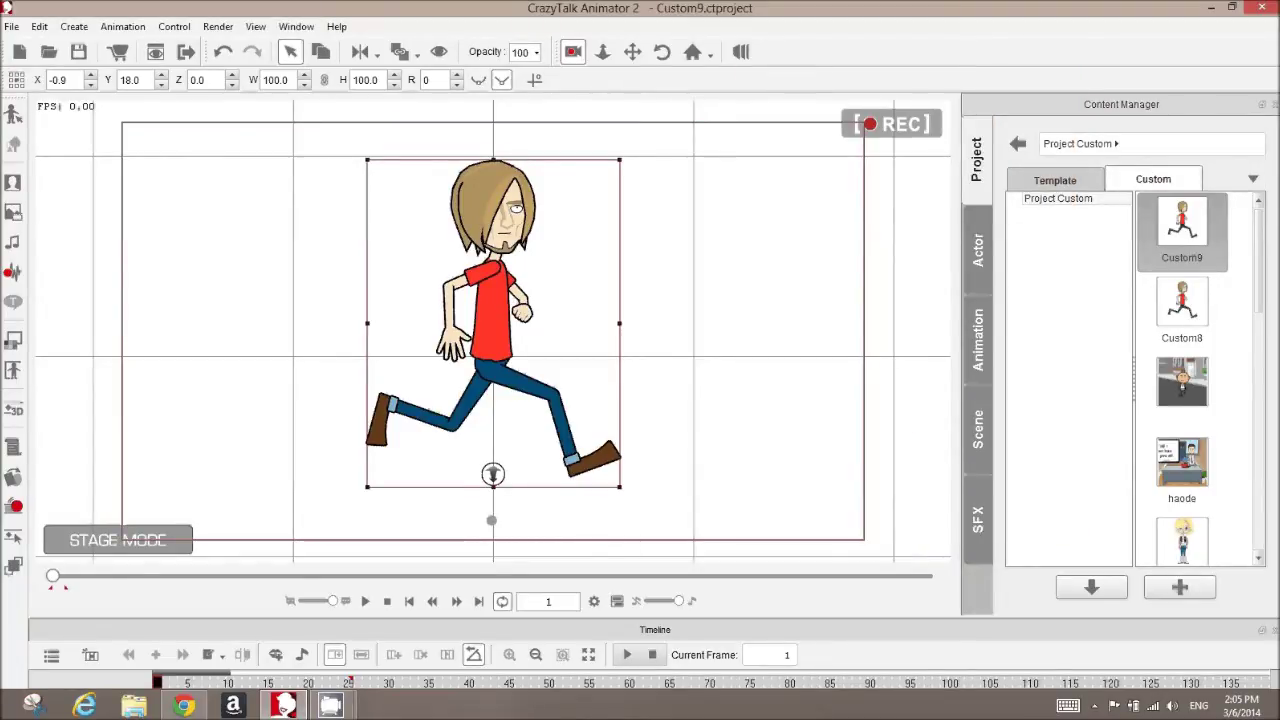
Show the 3D Motion track with the Move_Run_Happy clip and list the Animation templates.
{"action": "left_click", "coordinate": [90, 655]}
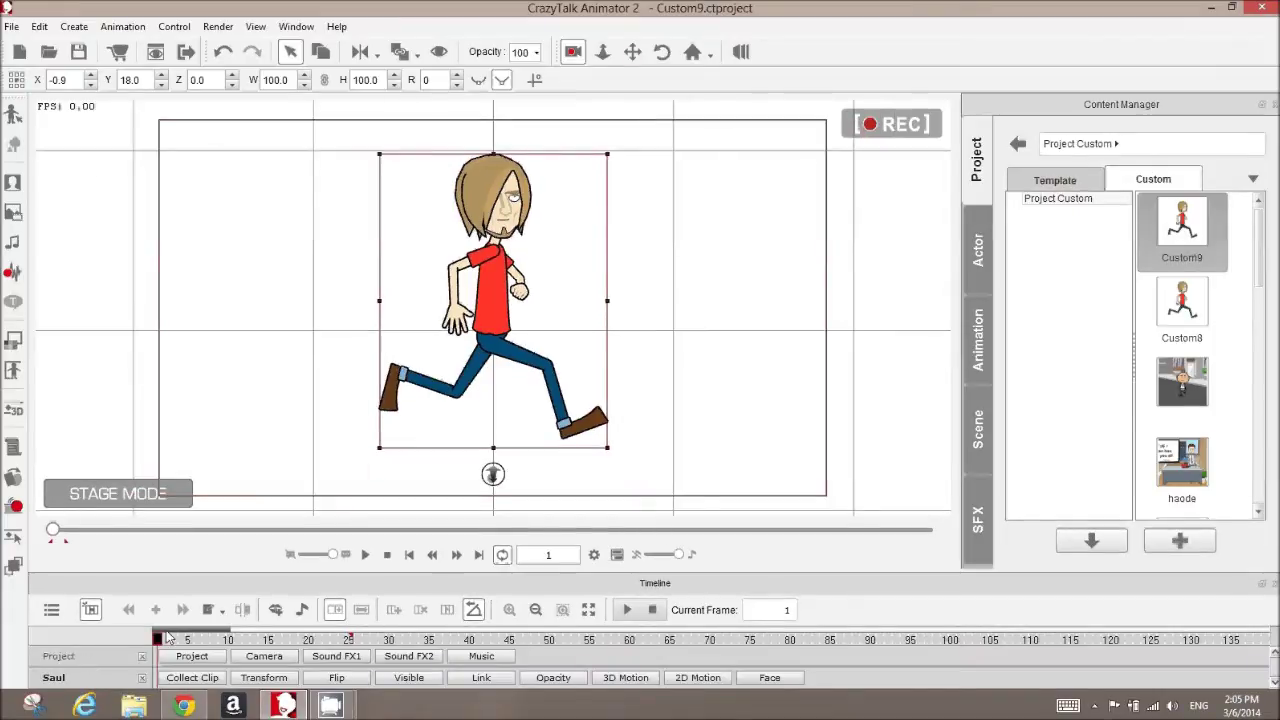
{"action": "left_click", "coordinate": [623, 680]}
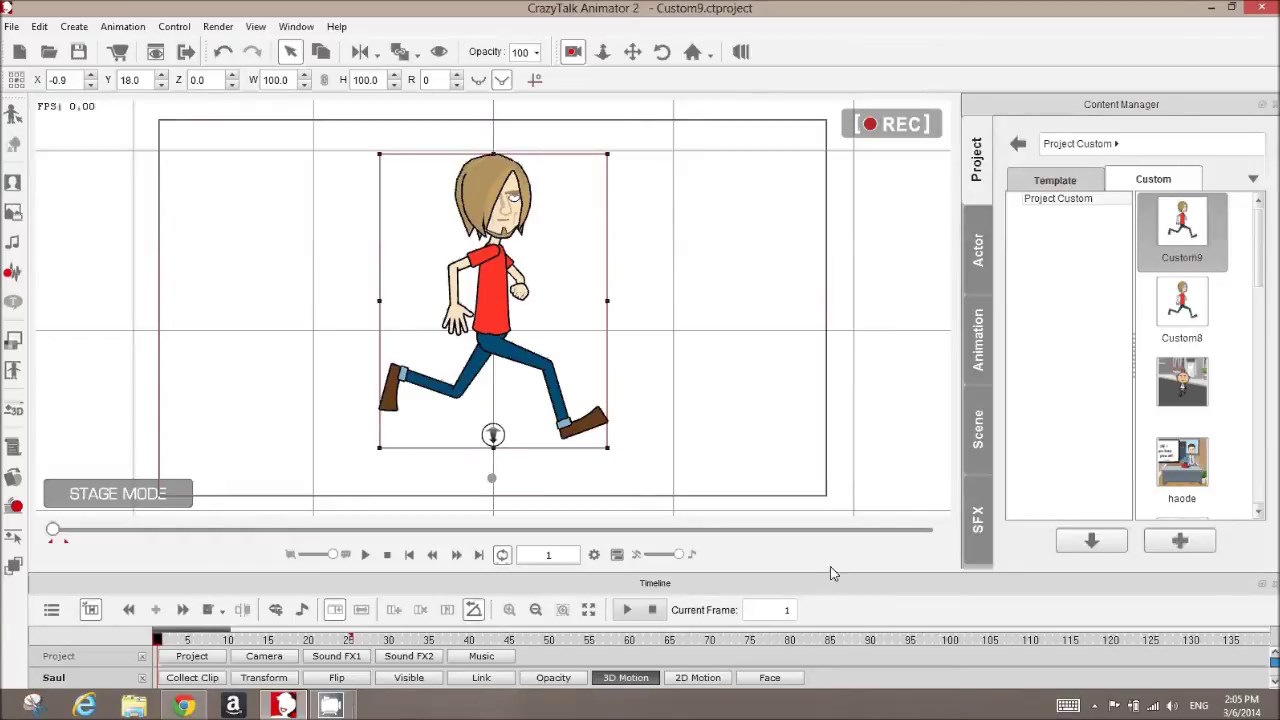
{"action": "left_click_drag", "start_coordinate": [831, 573], "coordinate": [828, 535]}
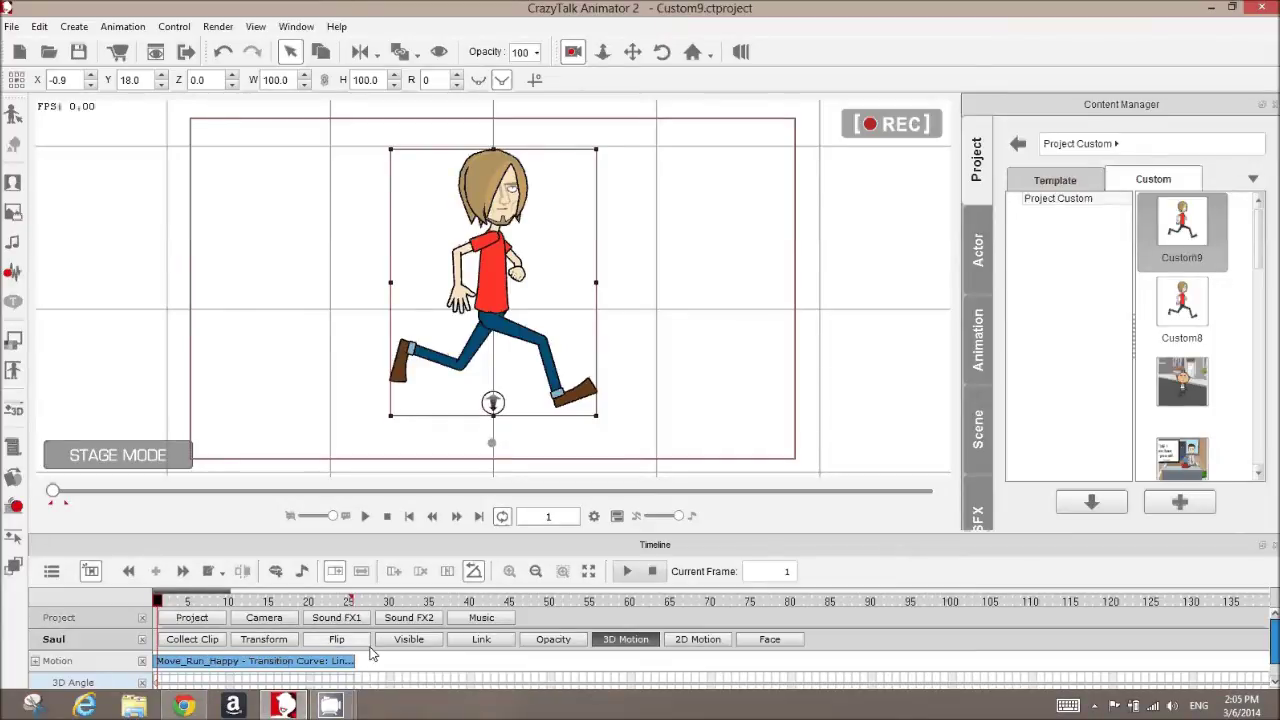
{"action": "left_click", "coordinate": [979, 318]}
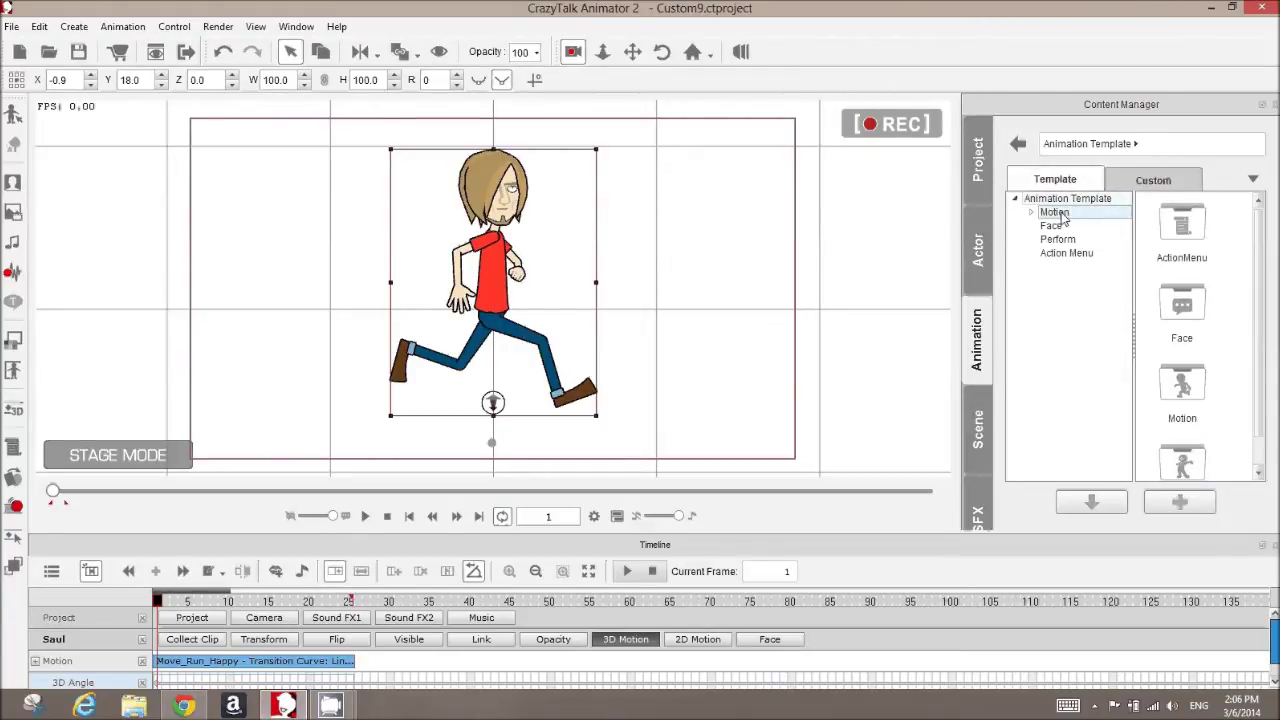
Browse the Animation templates to Motion > 3D > 01_Move.
{"action": "left_click", "coordinate": [1054, 212]}
{"action": "double_click", "coordinate": [1180, 312]}
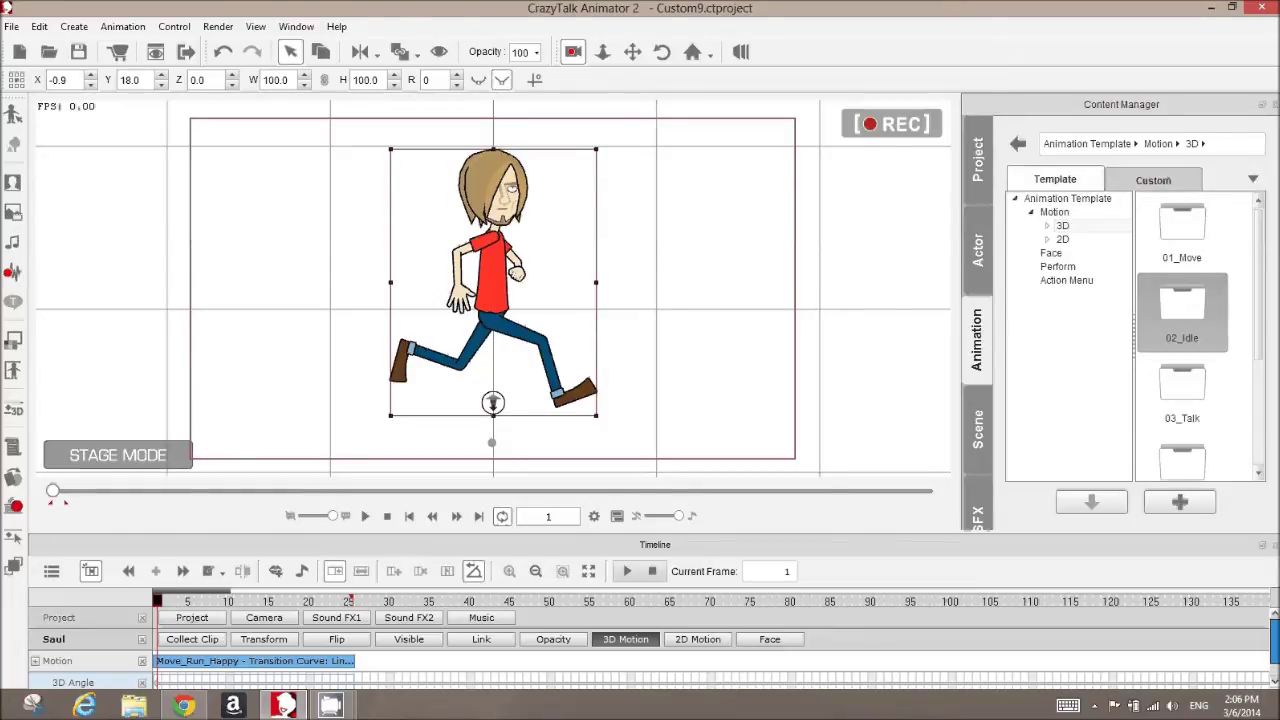
{"action": "left_click_drag", "start_coordinate": [1262, 235], "coordinate": [1270, 202]}
{"action": "left_click_drag", "start_coordinate": [1261, 270], "coordinate": [1259, 336]}
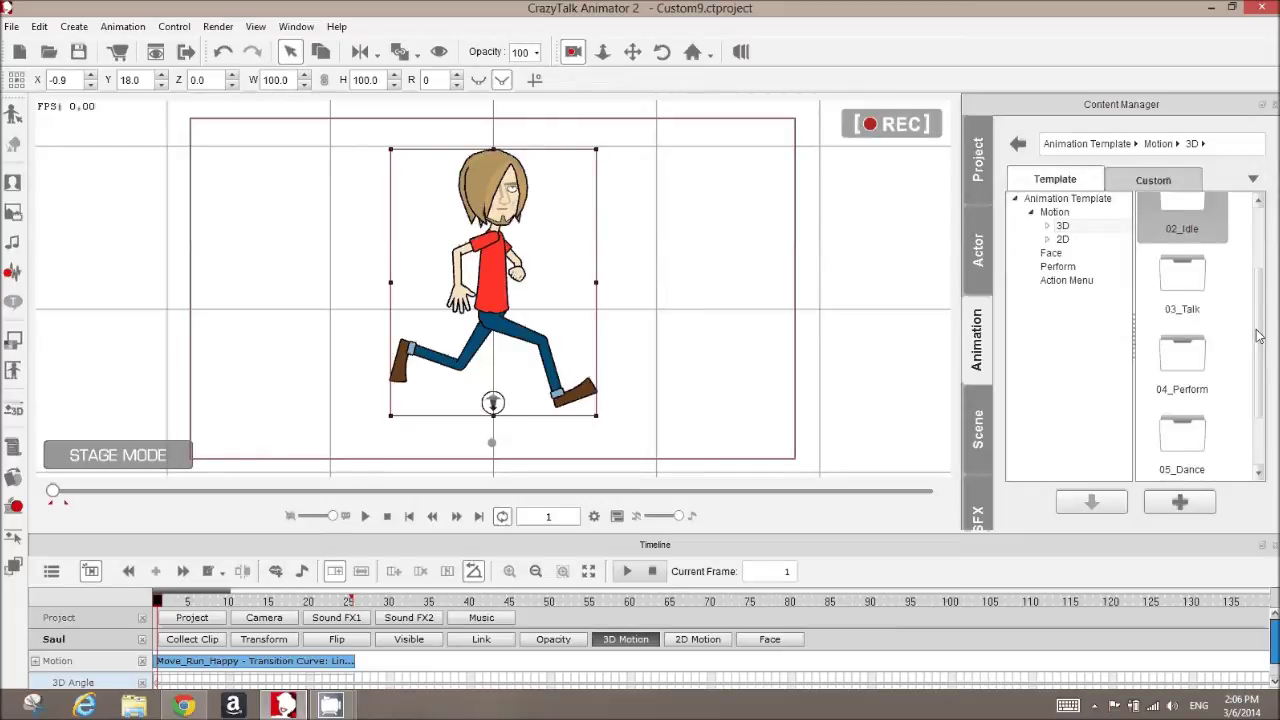
{"action": "scroll", "coordinate": [1221, 263], "scroll_direction": "up", "scroll_amount": 3}
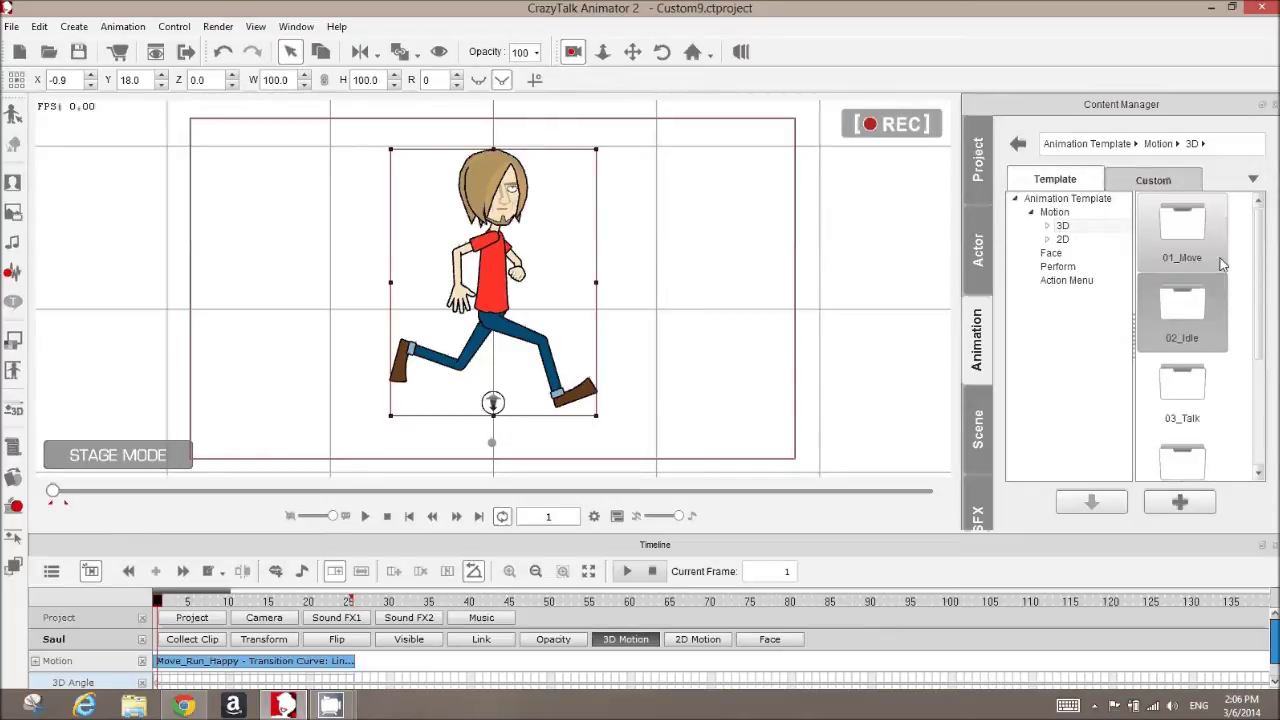
{"action": "double_click", "coordinate": [1189, 245]}
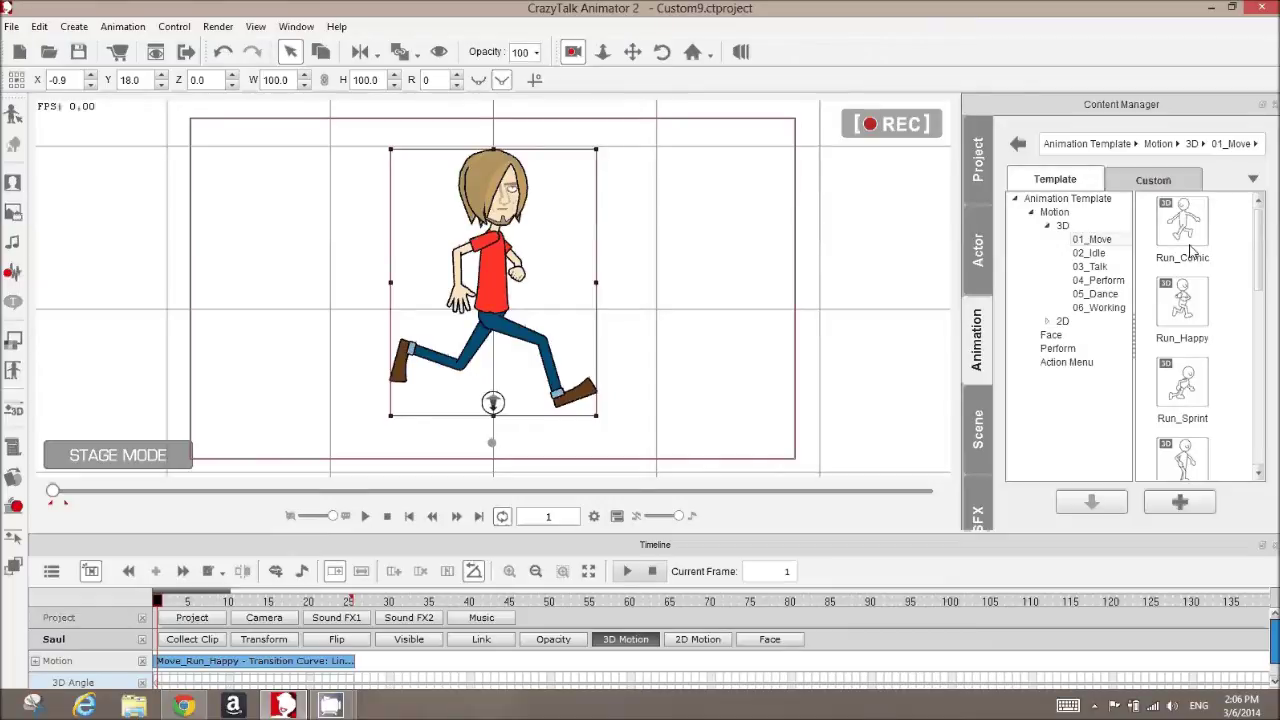
{"action": "mouse_move", "coordinate": [1262, 232]}
{"action": "left_mouse_down"}
{"action": "mouse_move", "coordinate": [1258, 270]}
{"action": "mouse_move", "coordinate": [1258, 228]}
{"action": "left_mouse_up"}
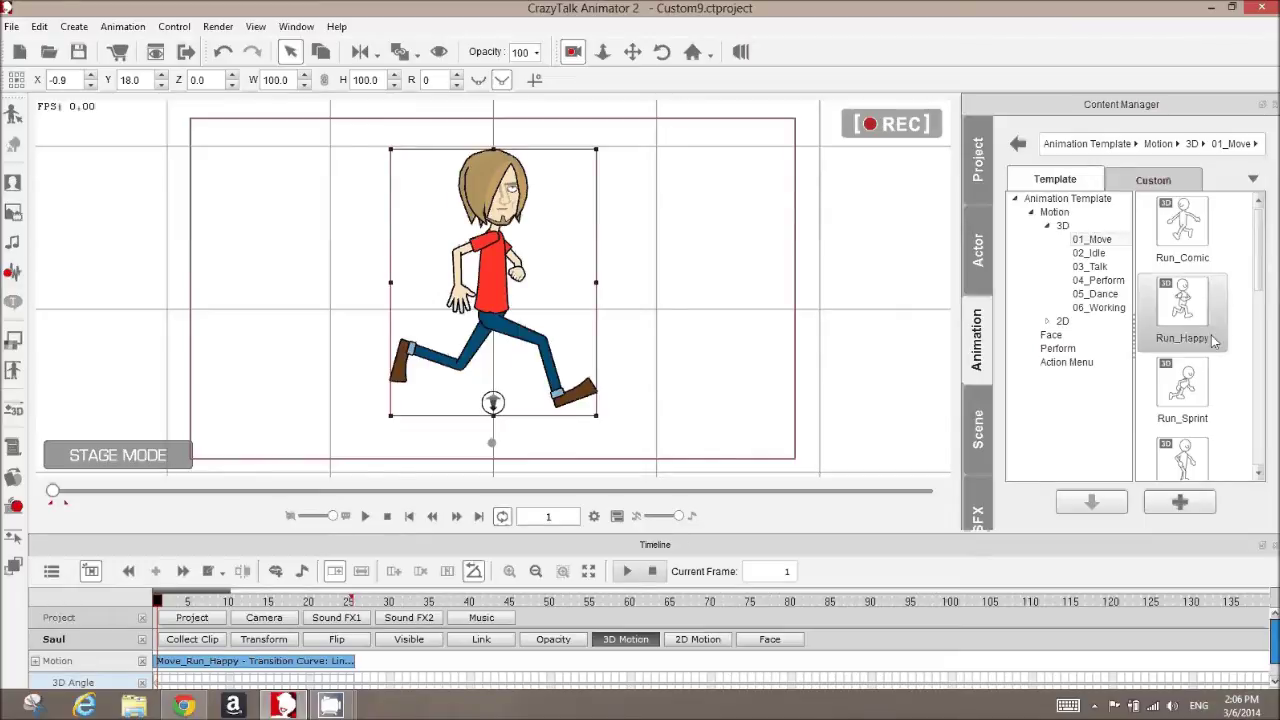
Preview the run, stop at frame 1, and bring up Export Settings (WMV, 720p, 30 fps).
{"action": "left_click", "coordinate": [365, 516]}
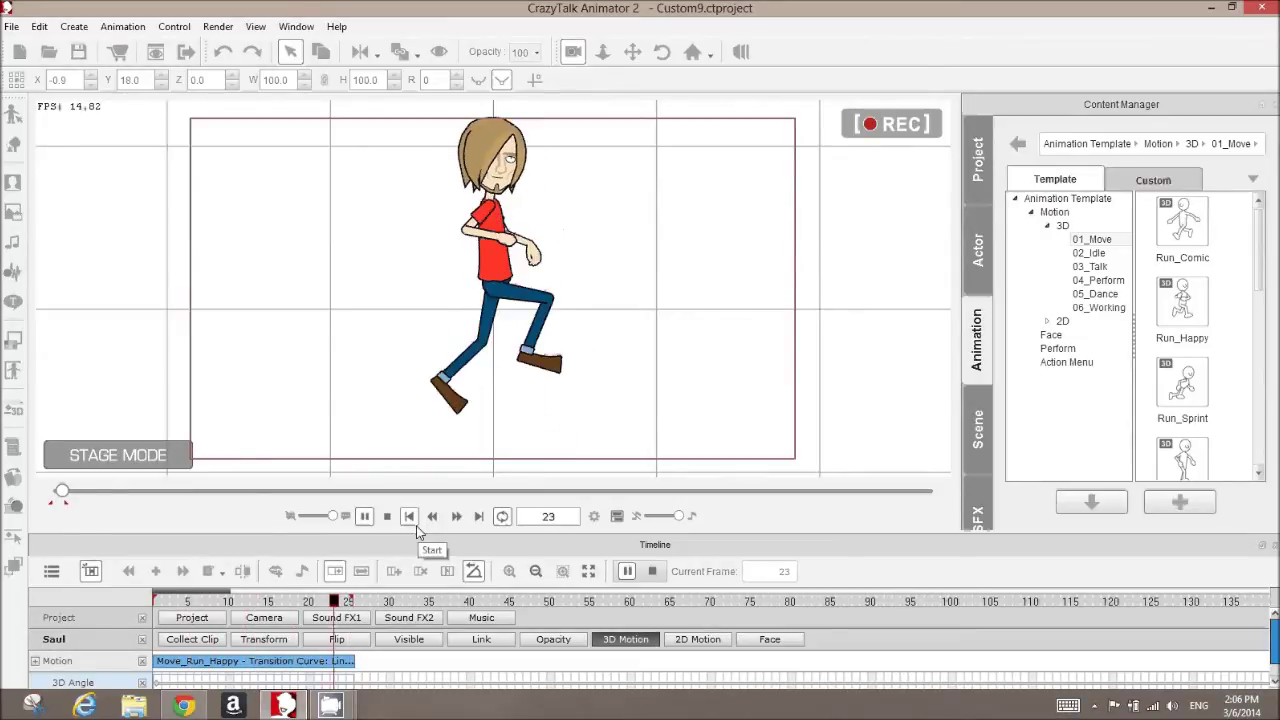
{"action": "left_click", "coordinate": [411, 526]}
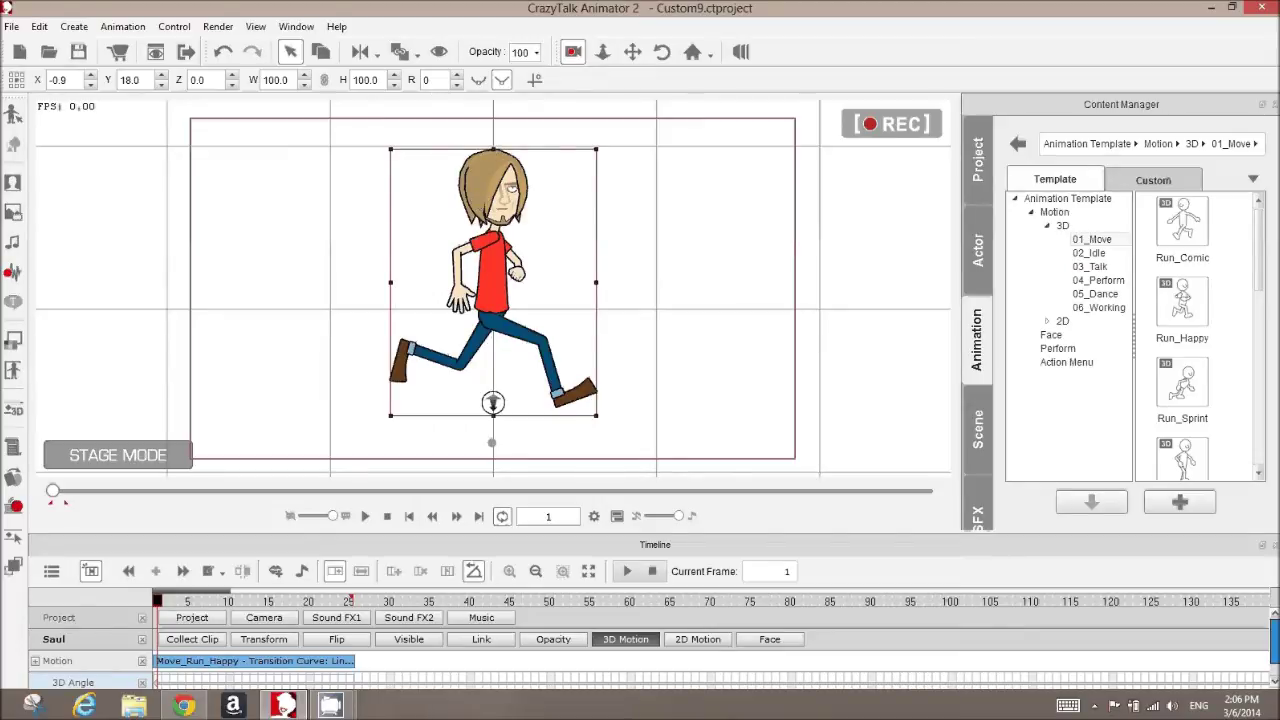
{"action": "left_click", "coordinate": [185, 52]}
Set a custom 250 × 250 export size with the aspect ratio unlocked, then preview the run.
{"action": "left_click_drag", "start_coordinate": [655, 83], "coordinate": [958, 43]}
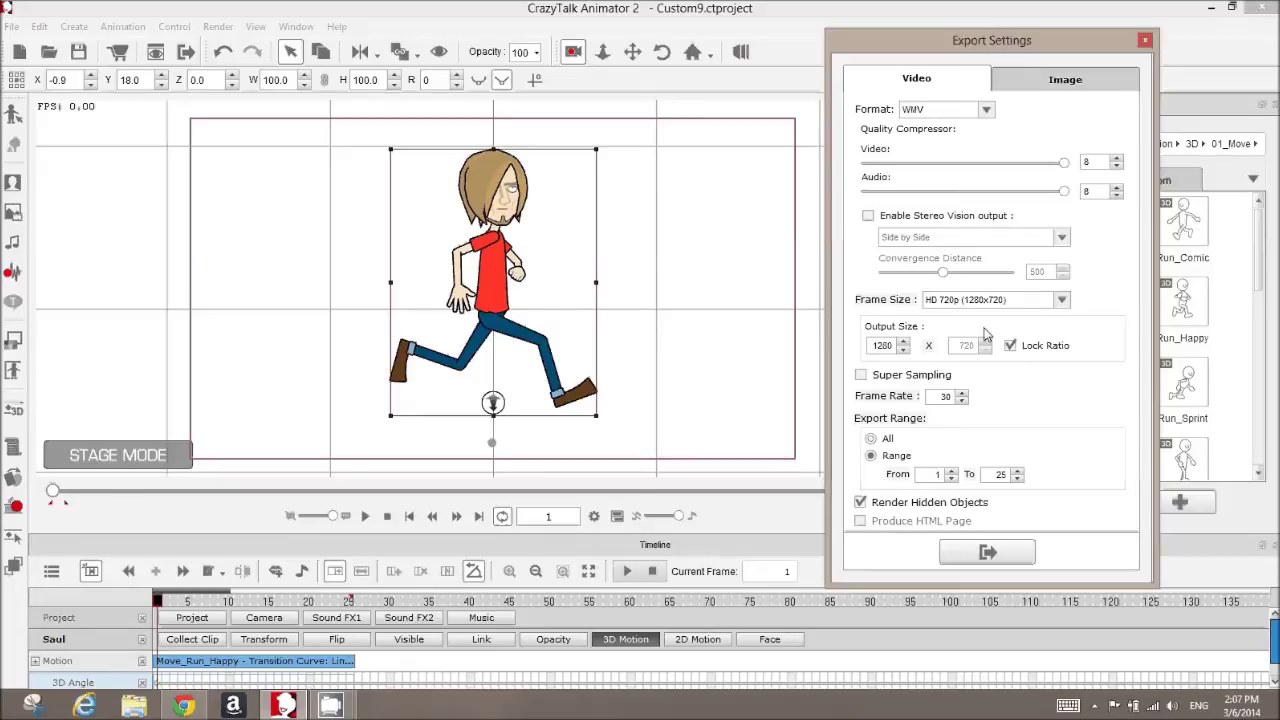
{"action": "left_click", "coordinate": [903, 349]}
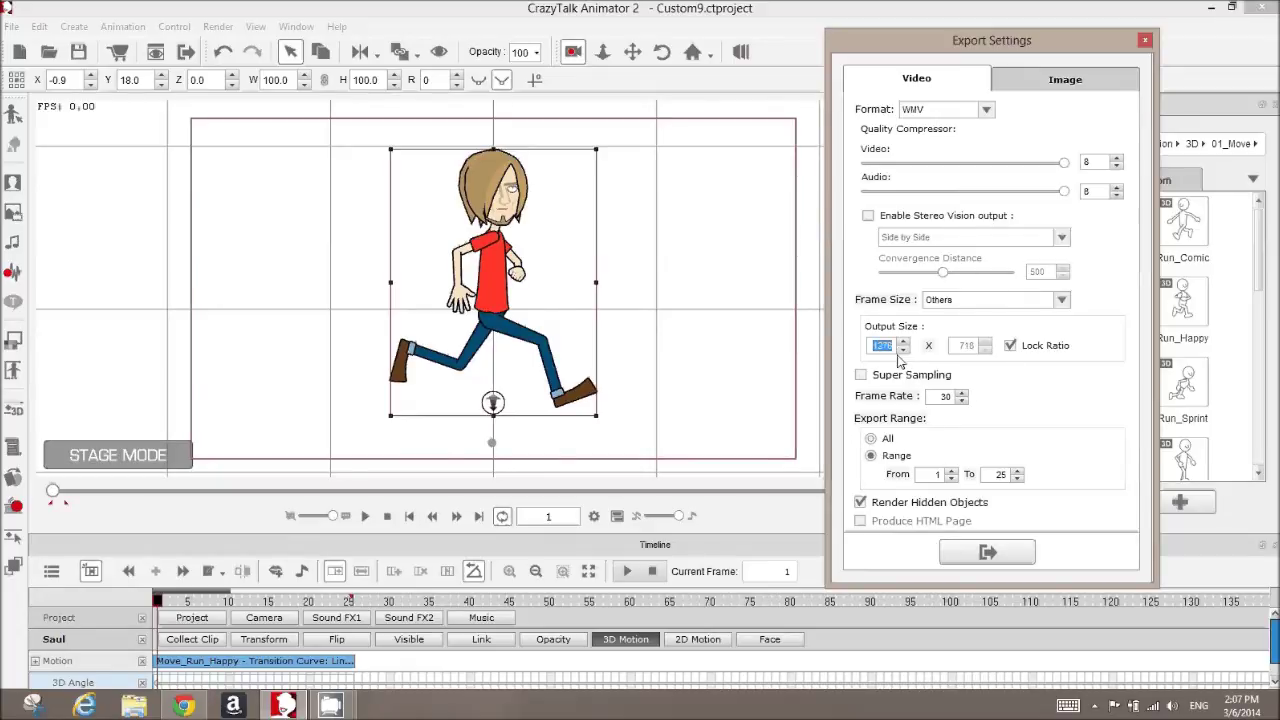
{"action": "type", "text": "250"}
{"action": "key", "text": "Tab"}
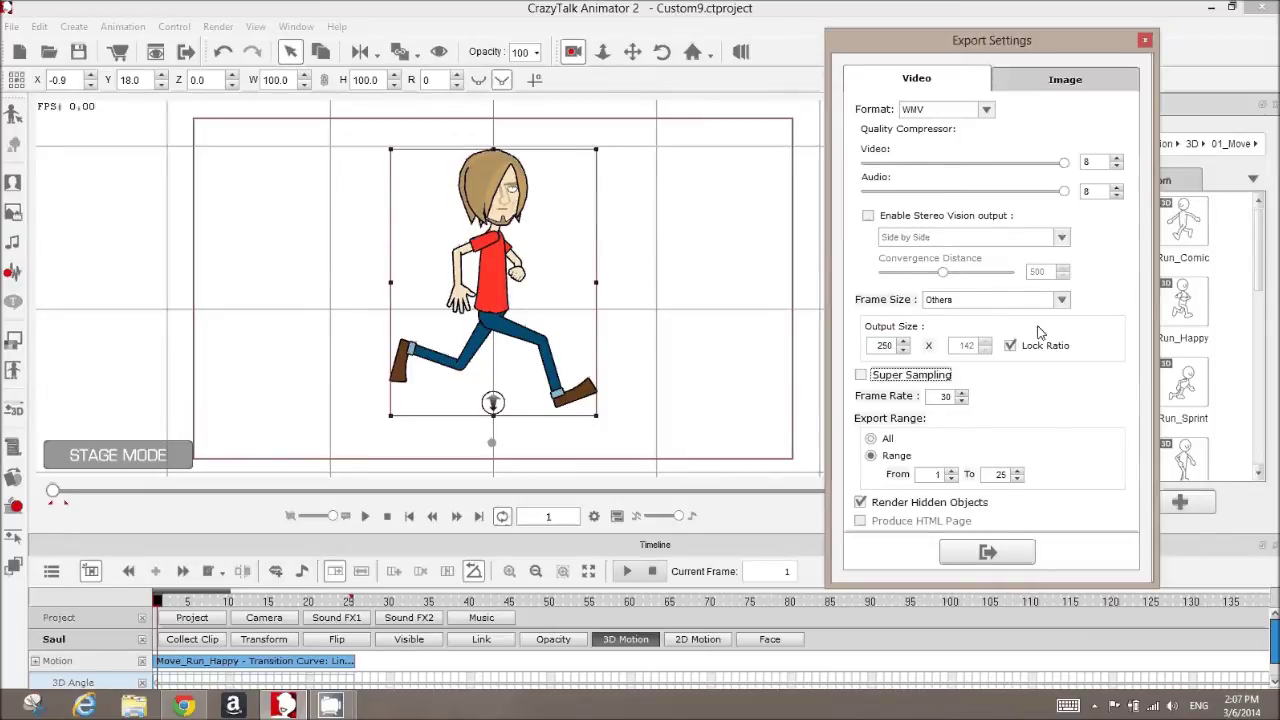
{"action": "left_click", "coordinate": [1011, 347]}
{"action": "double_click", "coordinate": [968, 346]}
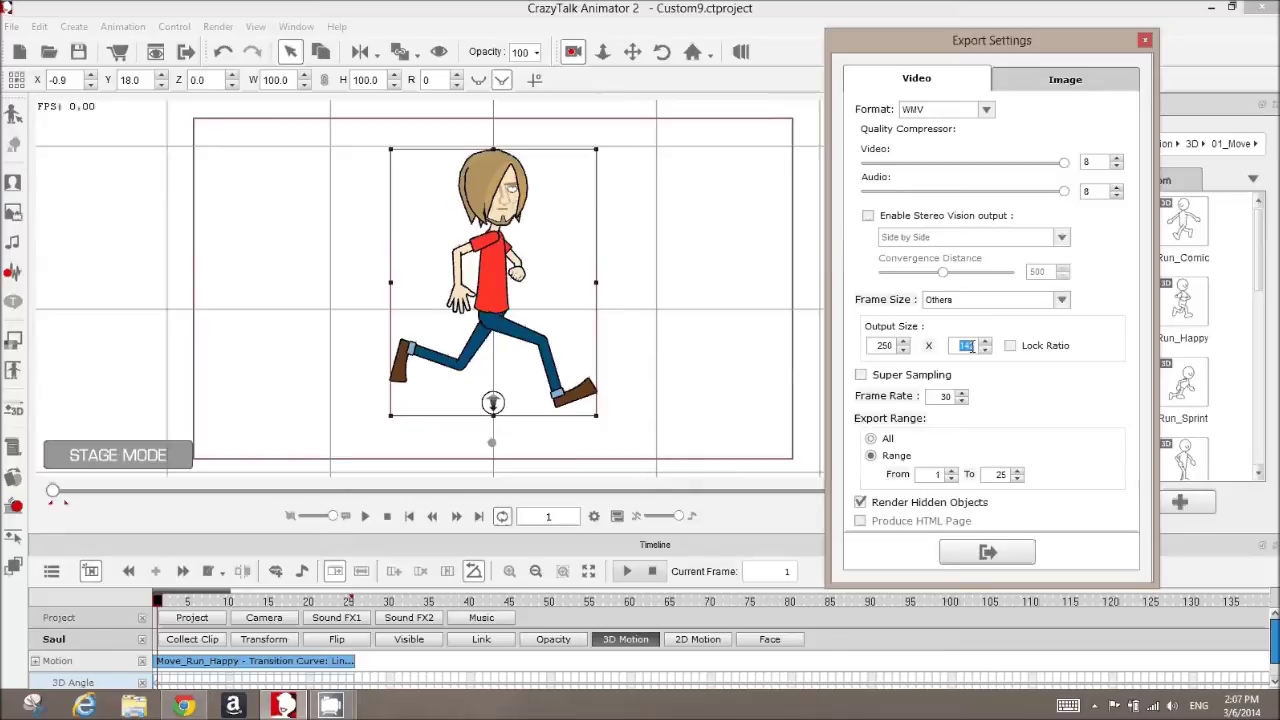
{"action": "type", "text": "250"}
{"action": "key", "text": "Return"}
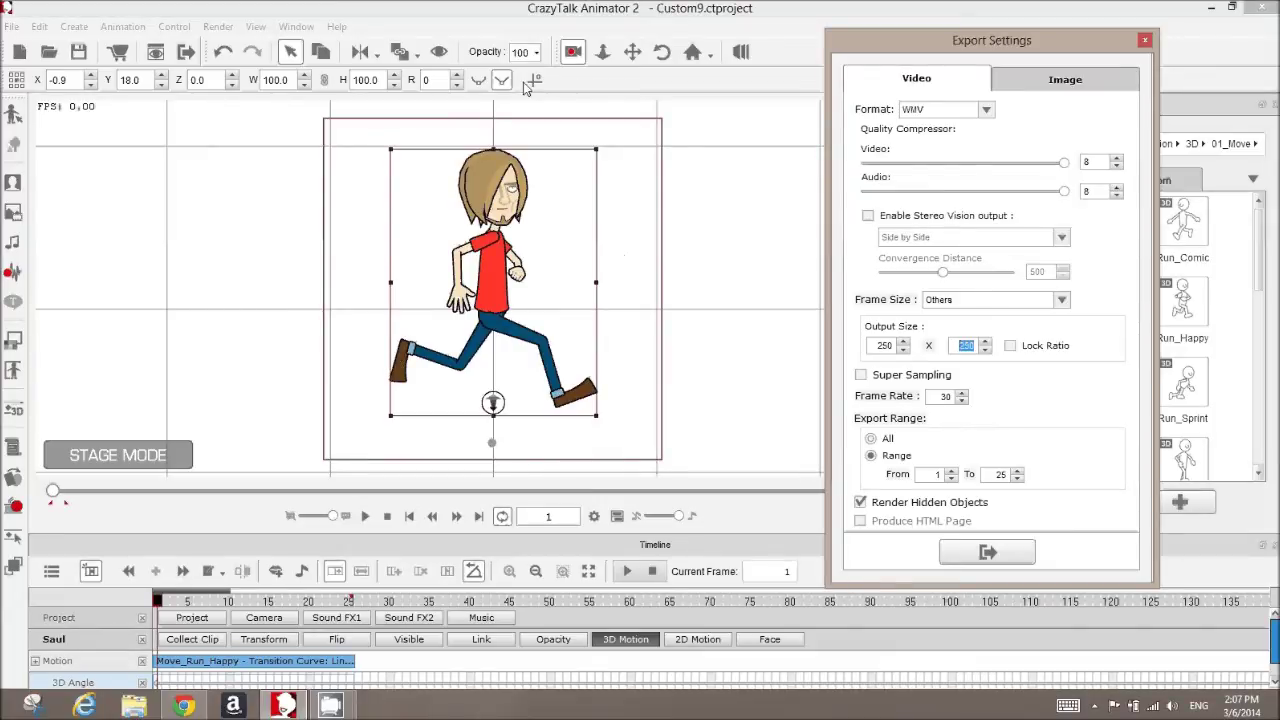
{"action": "left_click", "coordinate": [365, 516]}
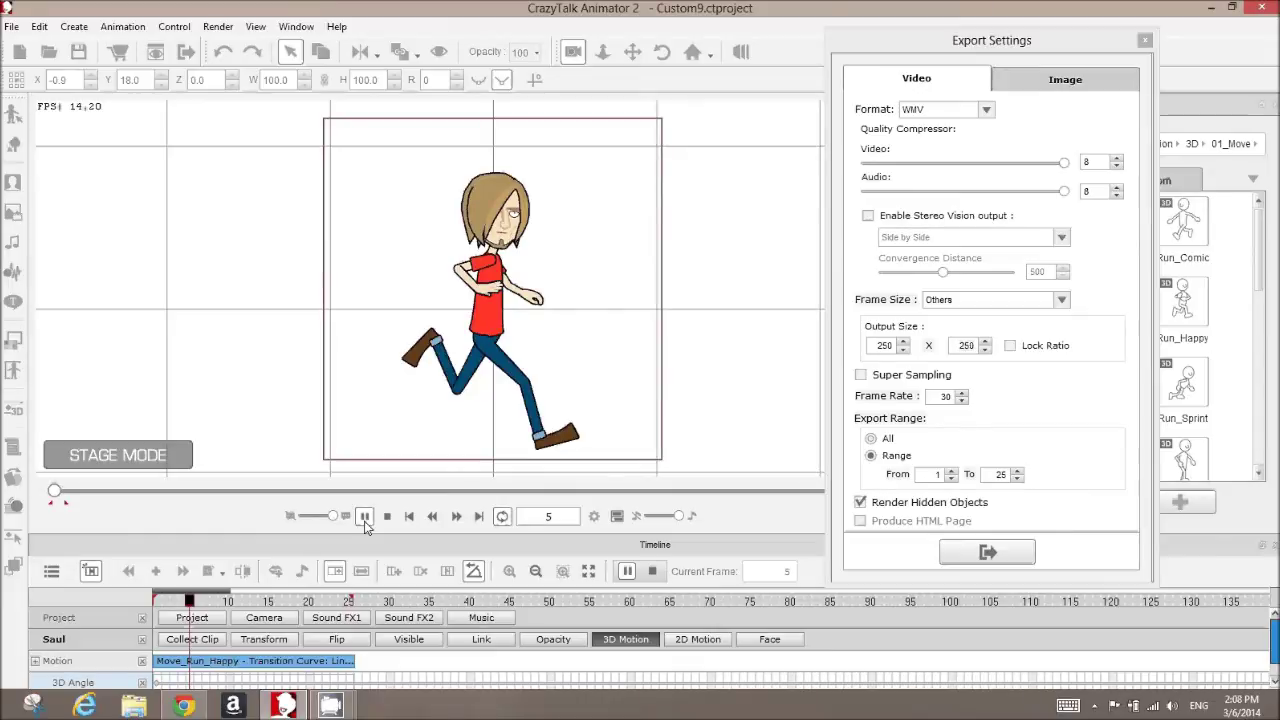
Stop the preview, rewind to frame 1, confirm the range ends at 25, and choose image export.
{"action": "left_click", "coordinate": [365, 516]}
{"action": "left_click", "coordinate": [408, 516]}
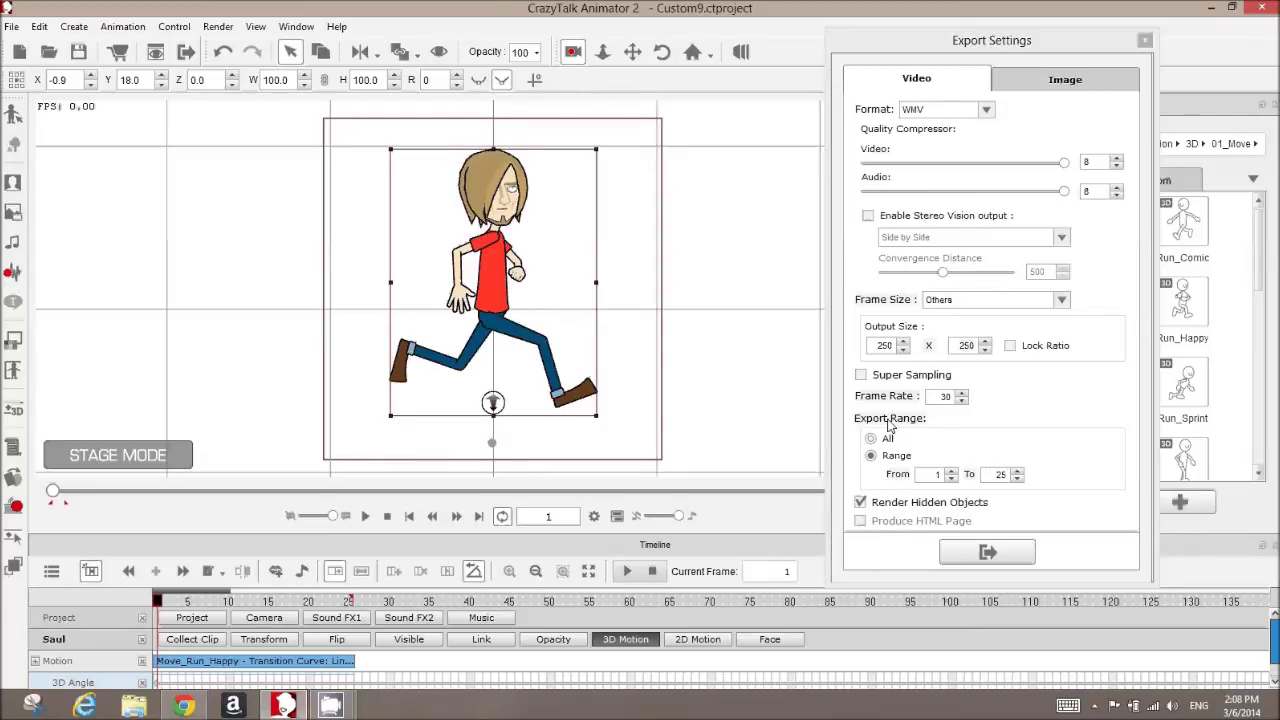
{"action": "double_click", "coordinate": [1001, 475]}
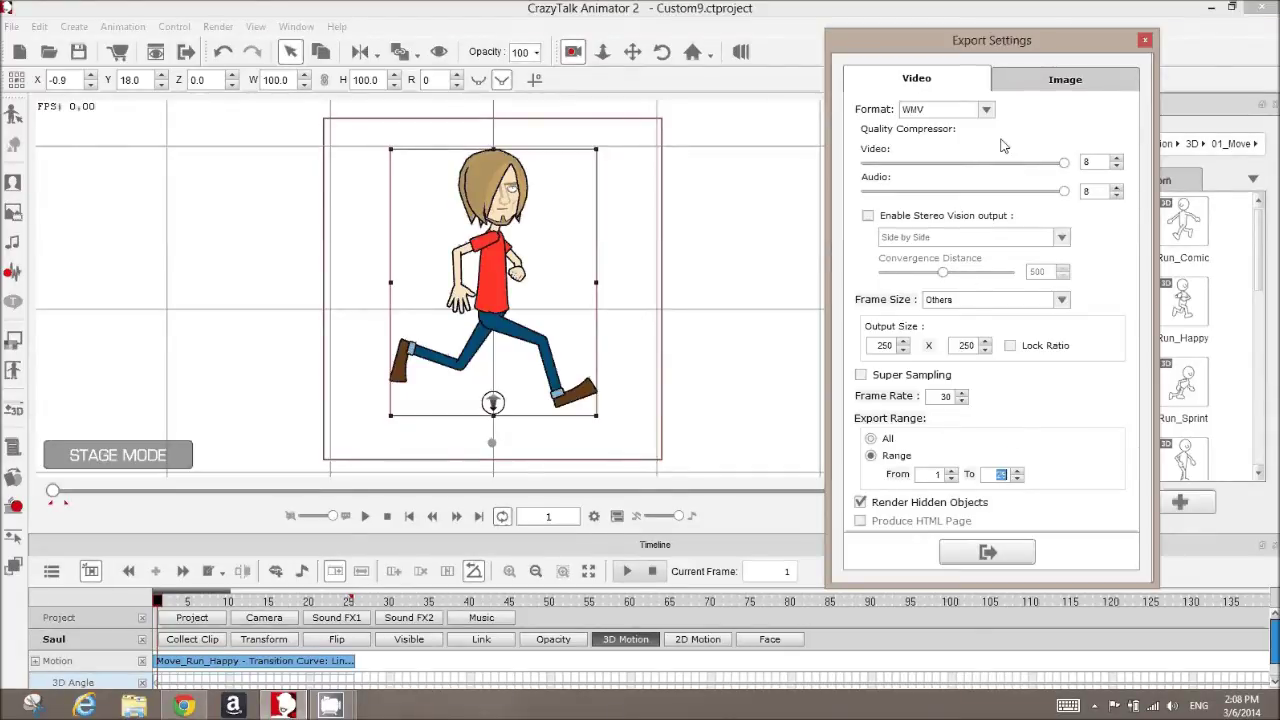
{"action": "left_click", "coordinate": [1025, 82]}
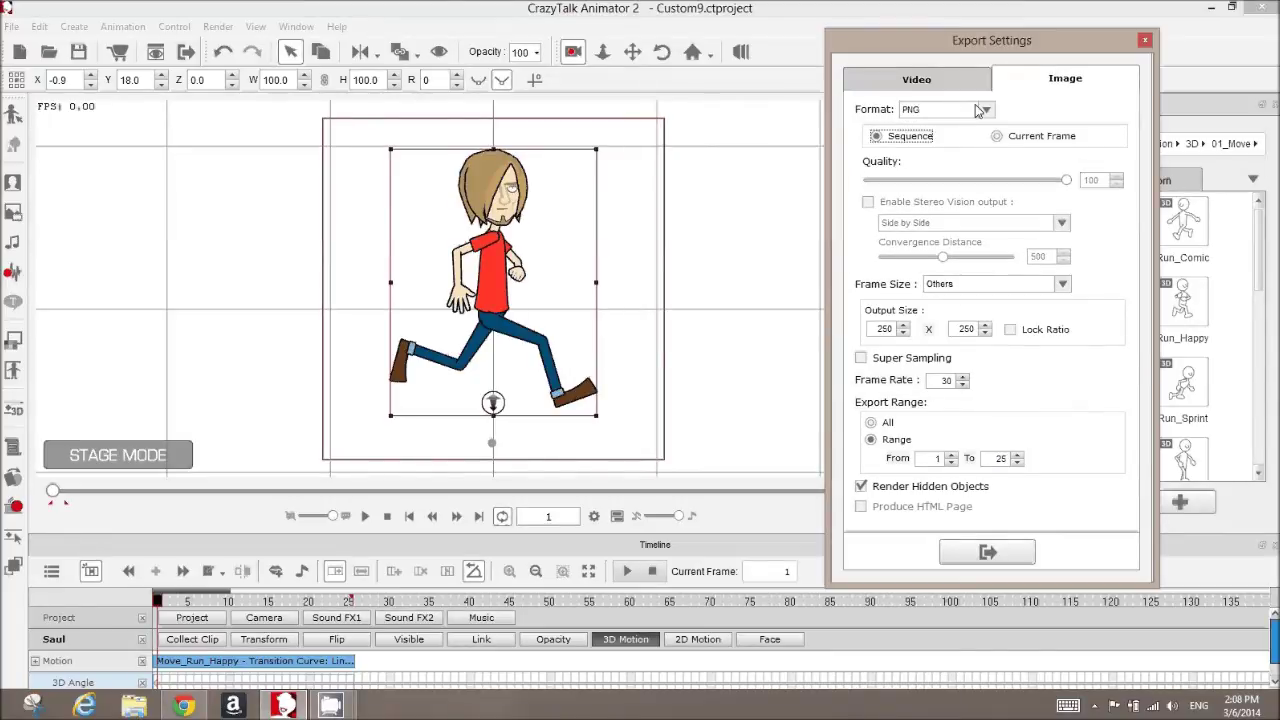
Keep PNG as the image sequence format and start exporting frames 1–25.
{"action": "left_click", "coordinate": [986, 110]}
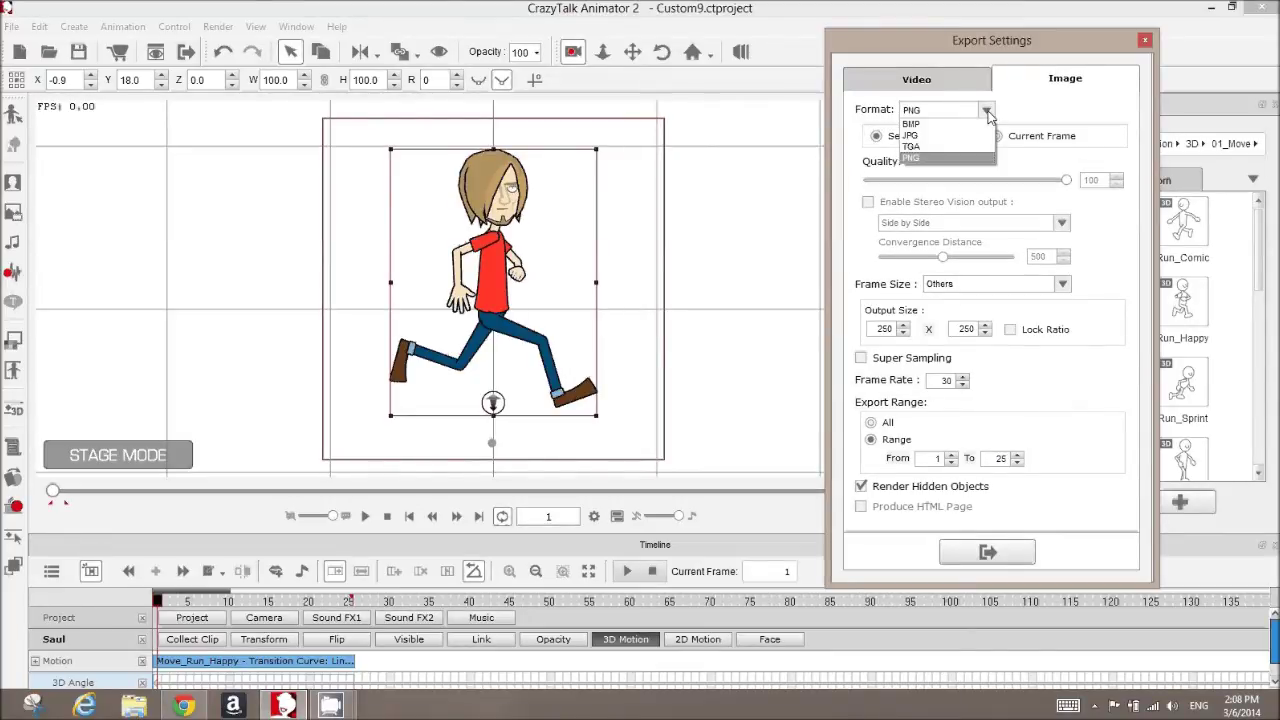
{"action": "left_click", "coordinate": [947, 161]}
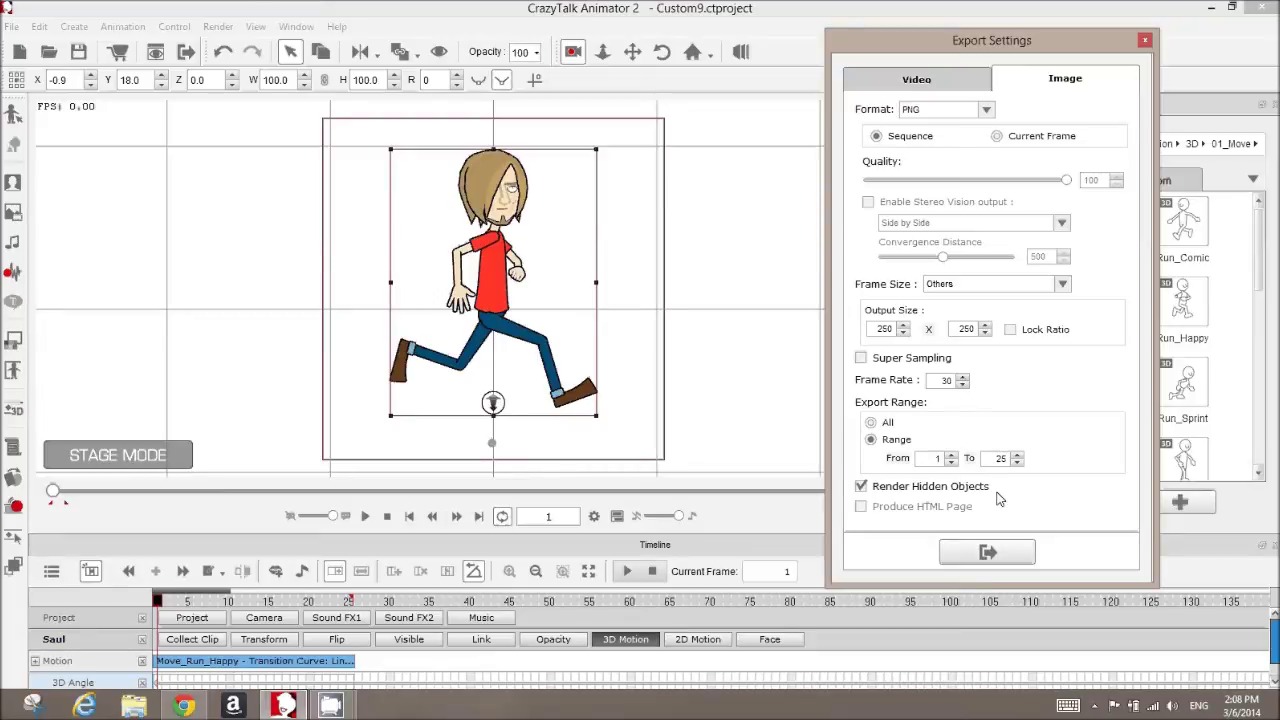
{"action": "left_click", "coordinate": [1007, 557]}
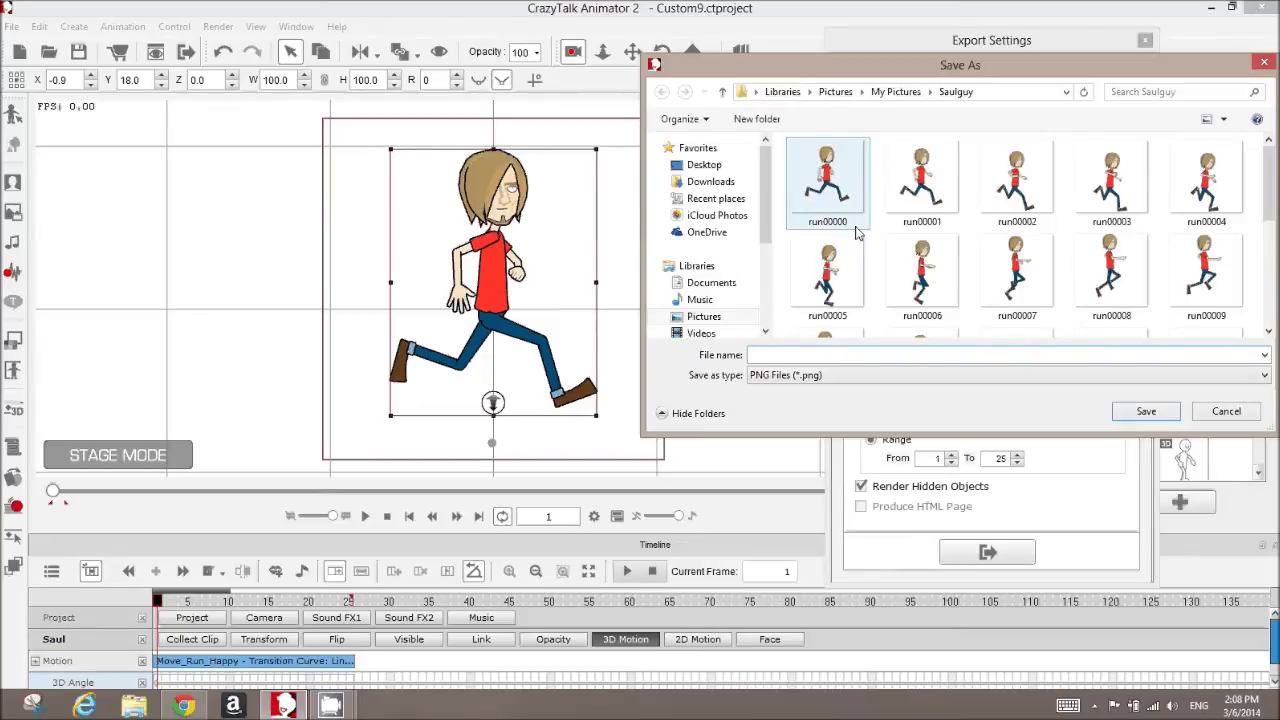
Go up to My Pictures and create a new SaulOne folder for the running frames.
{"action": "left_click", "coordinate": [895, 92]}
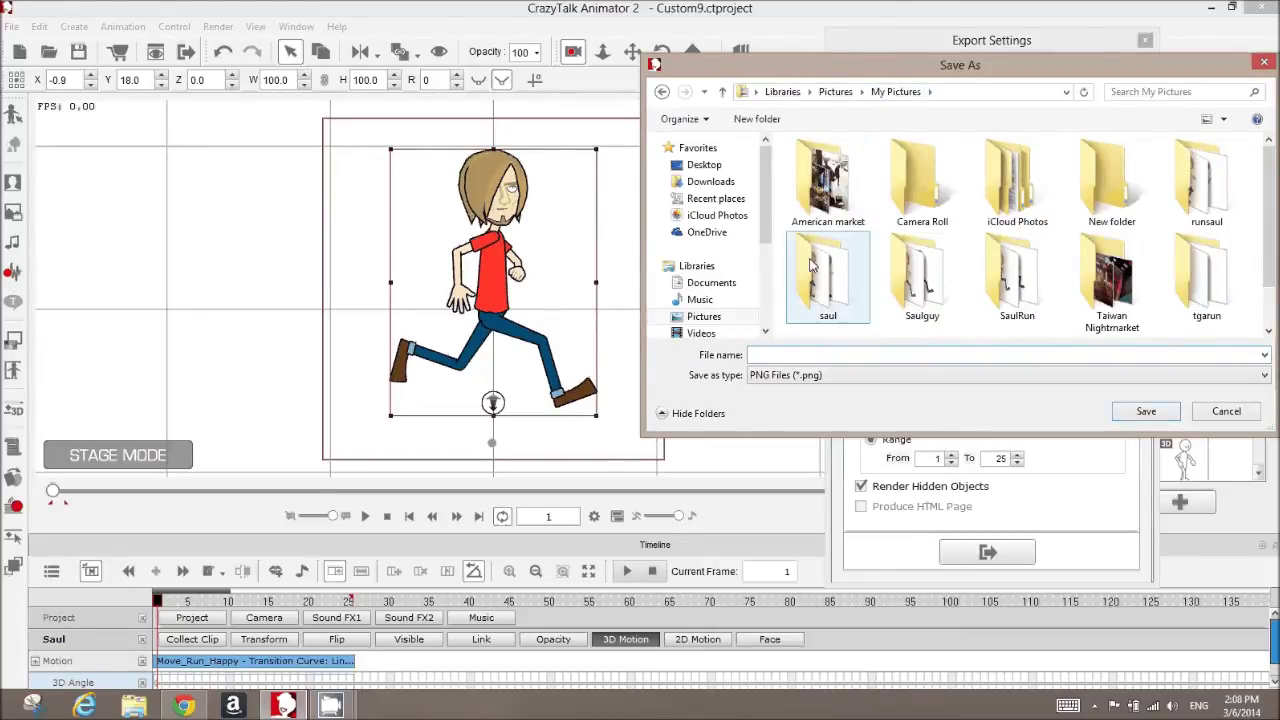
{"action": "left_click", "coordinate": [757, 121]}
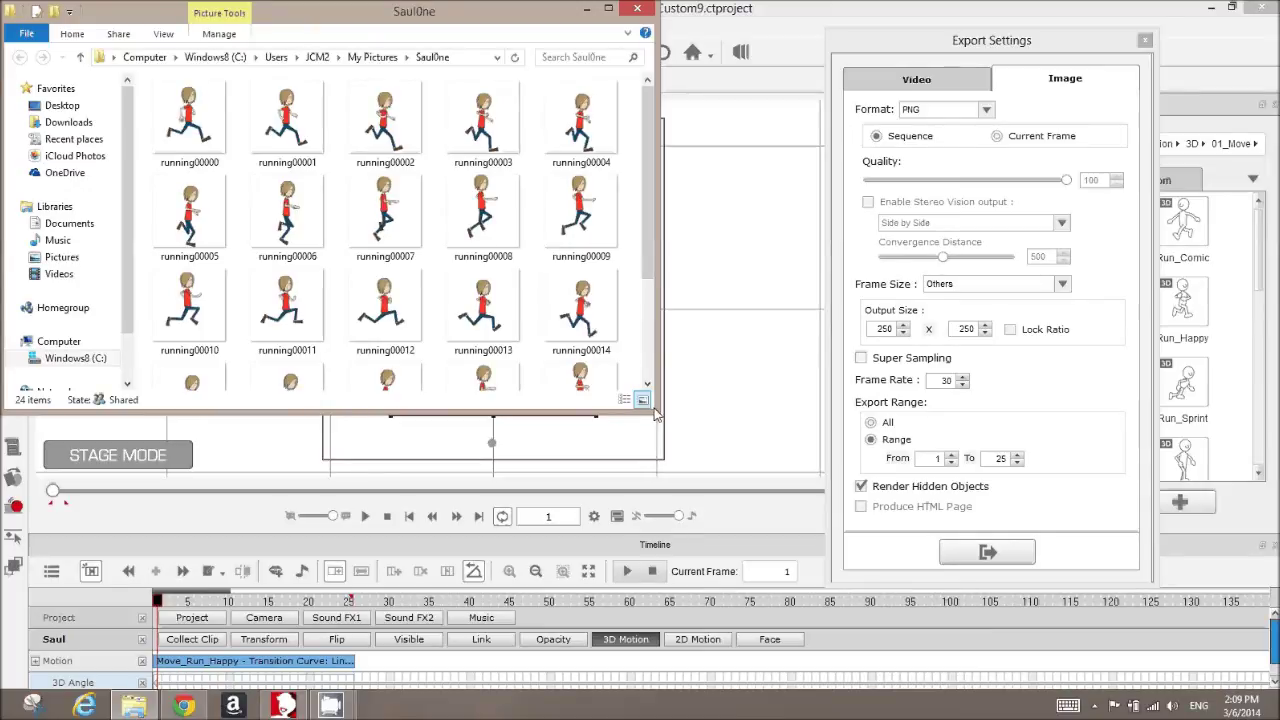
Enlarge the SaulOne folder window to show all 24 frames, running00000 through running00023.
{"action": "left_click_drag", "start_coordinate": [654, 415], "coordinate": [733, 530]}
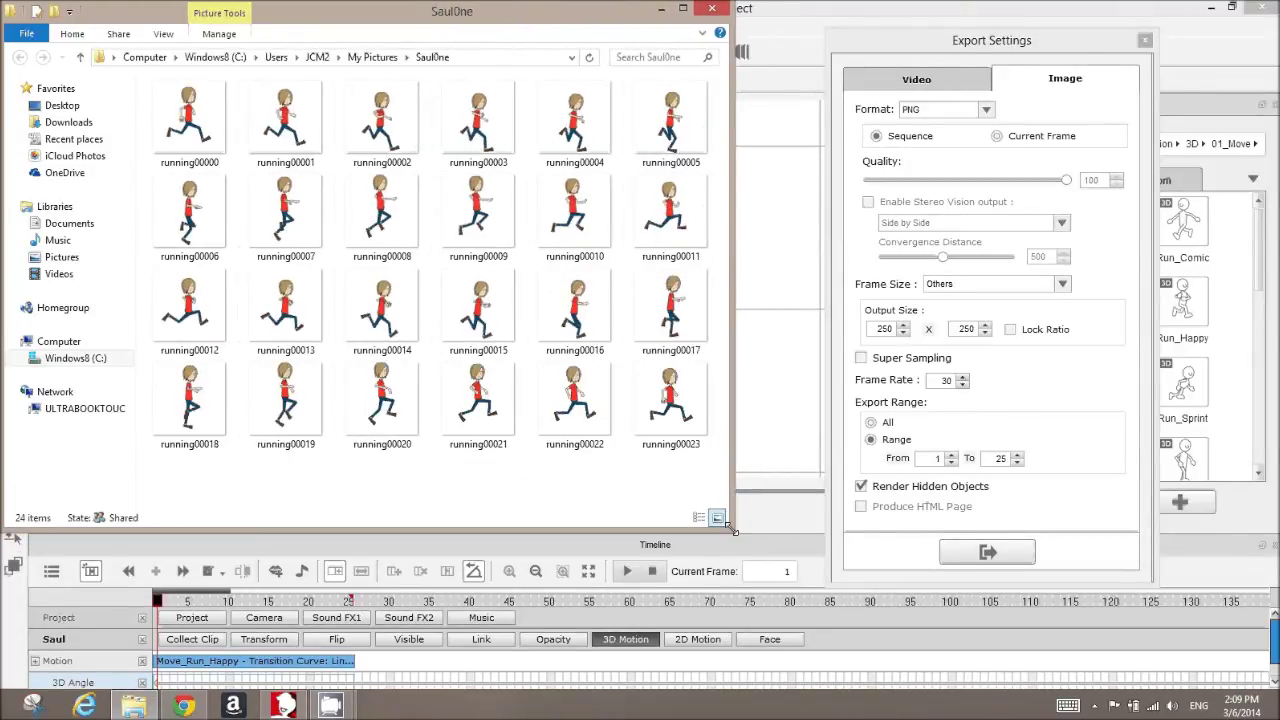
Launch TexturePacker from the Start screen and dismiss the license prompt to use the free version.
{"action": "key", "text": "super"}
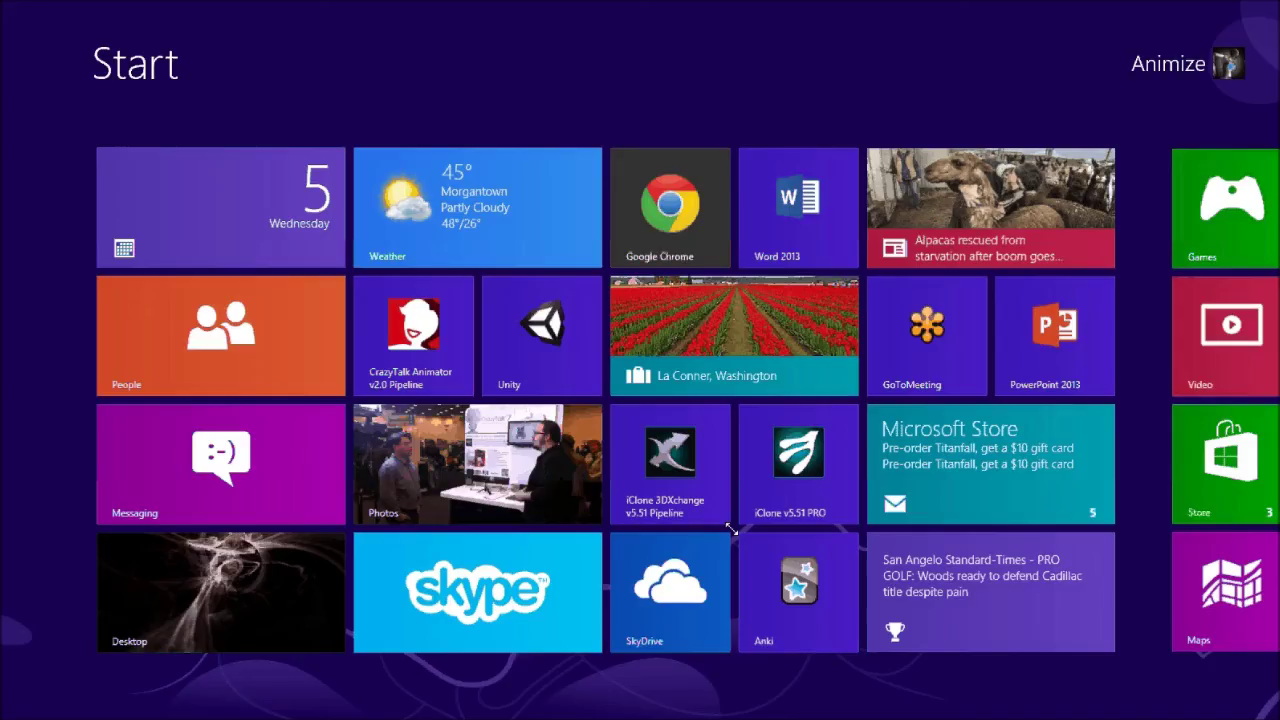
{"action": "scroll", "coordinate": [732, 529], "scroll_direction": "down", "scroll_amount": 10}
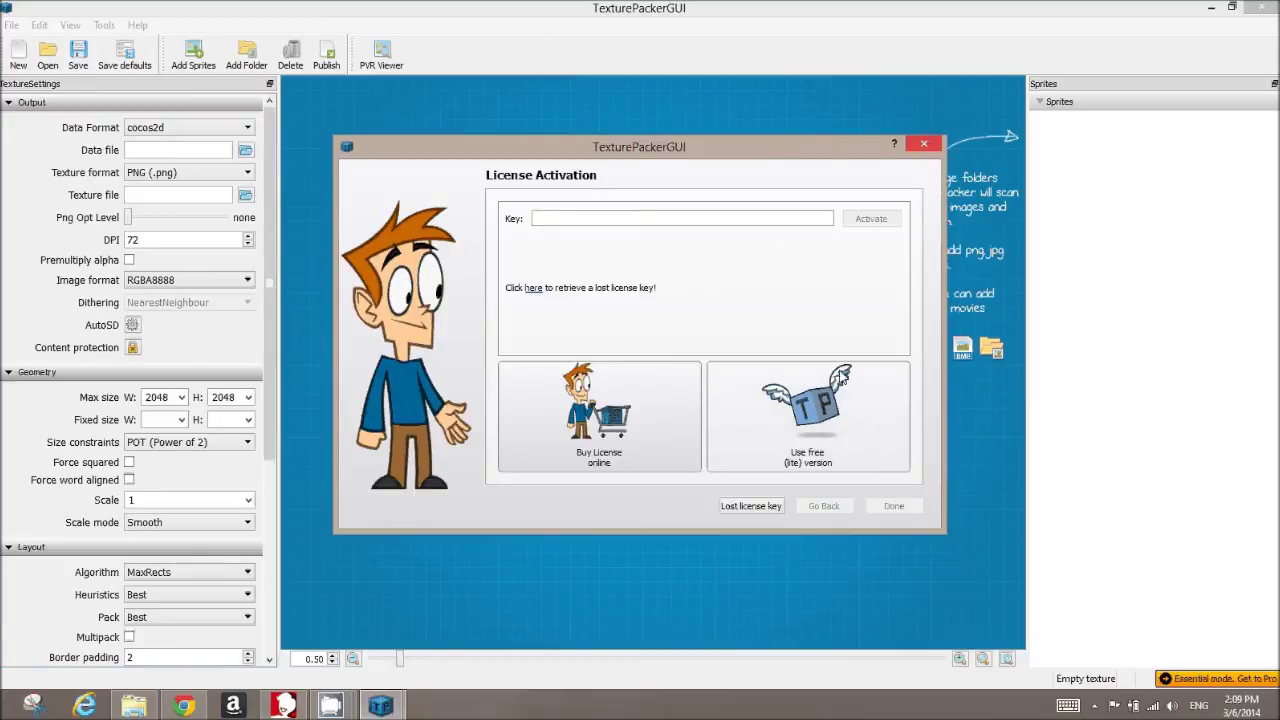
{"action": "left_click", "coordinate": [929, 143]}
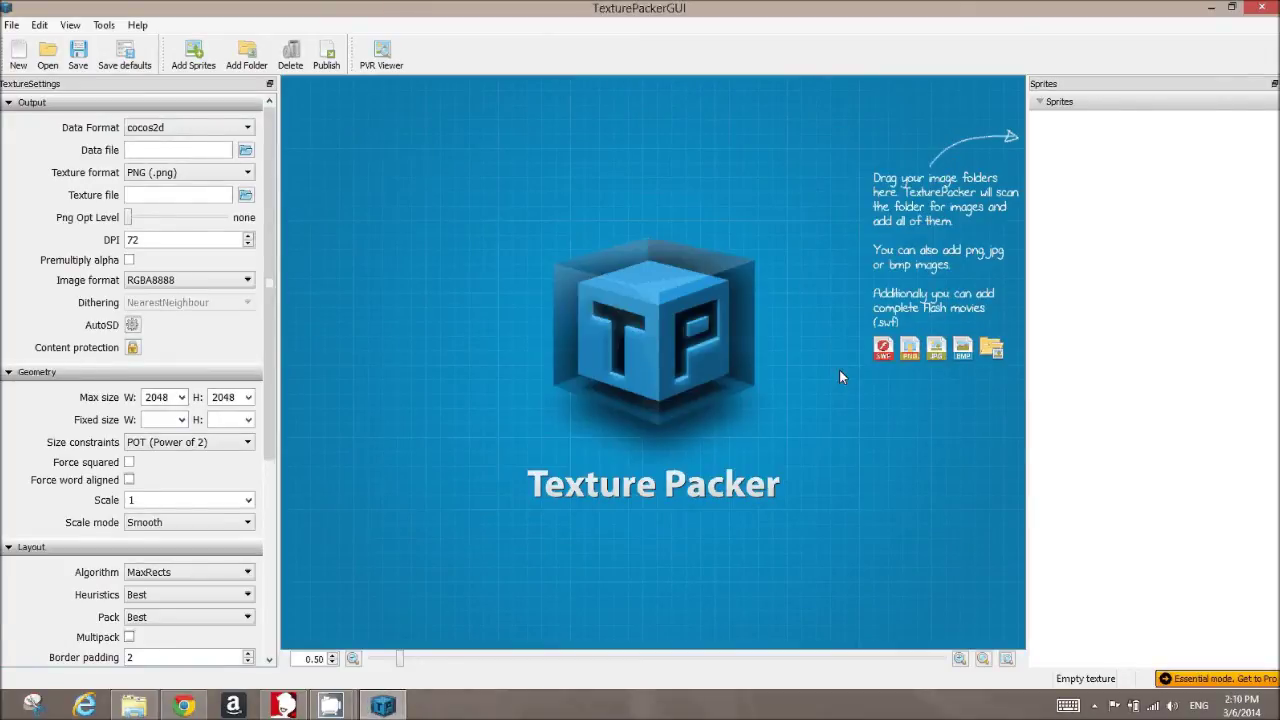
Choose Unity3D from the Data Format list in the Output settings.
{"action": "left_click", "coordinate": [247, 131]}
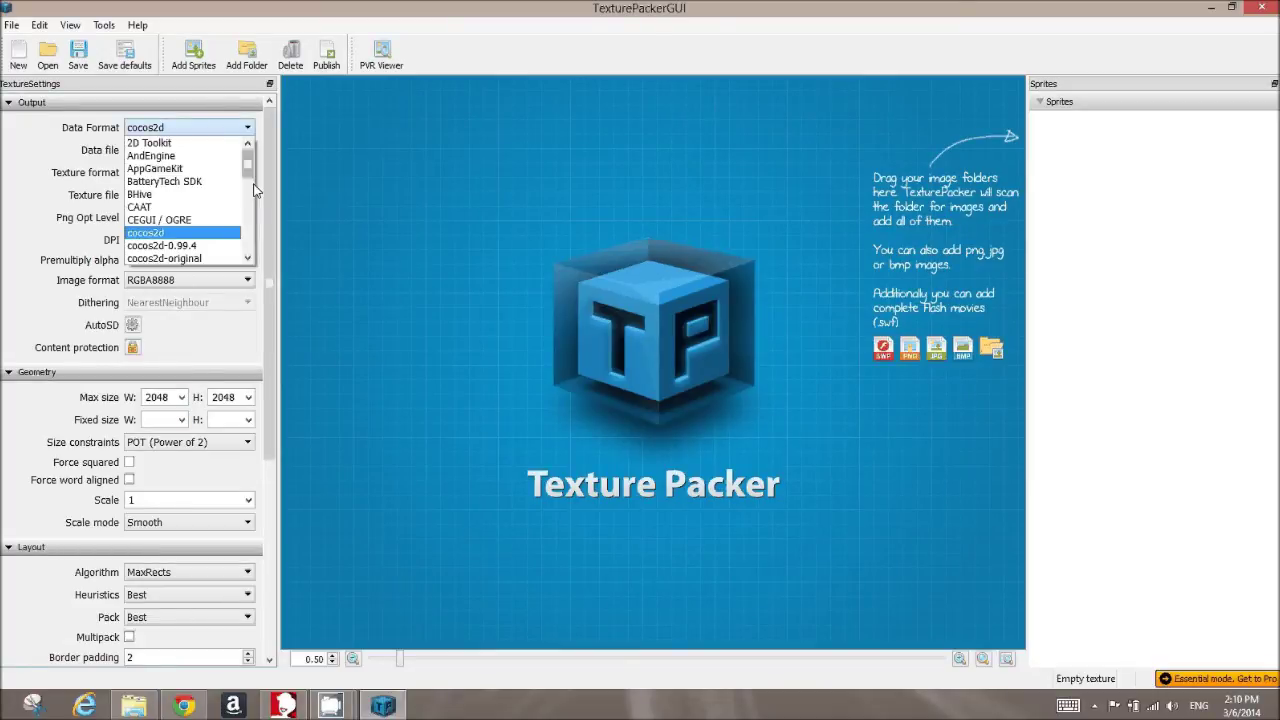
{"action": "left_click_drag", "start_coordinate": [252, 175], "coordinate": [238, 254]}
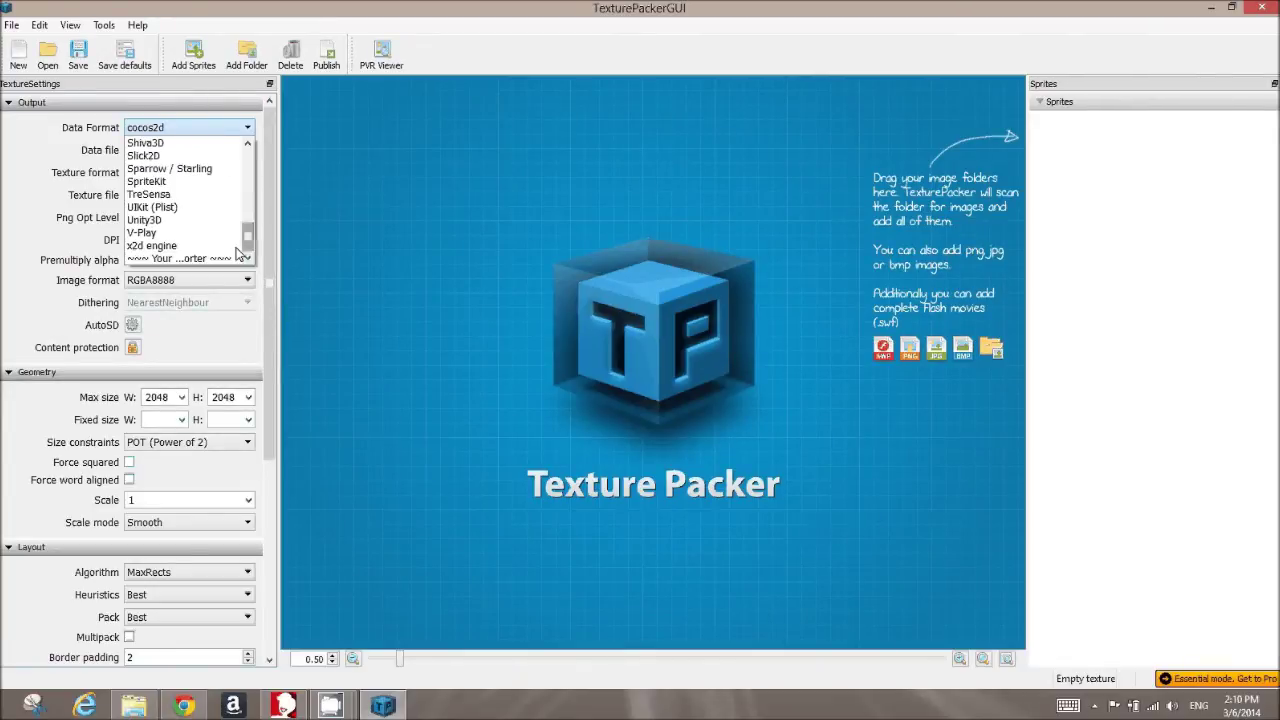
{"action": "left_click", "coordinate": [200, 220]}
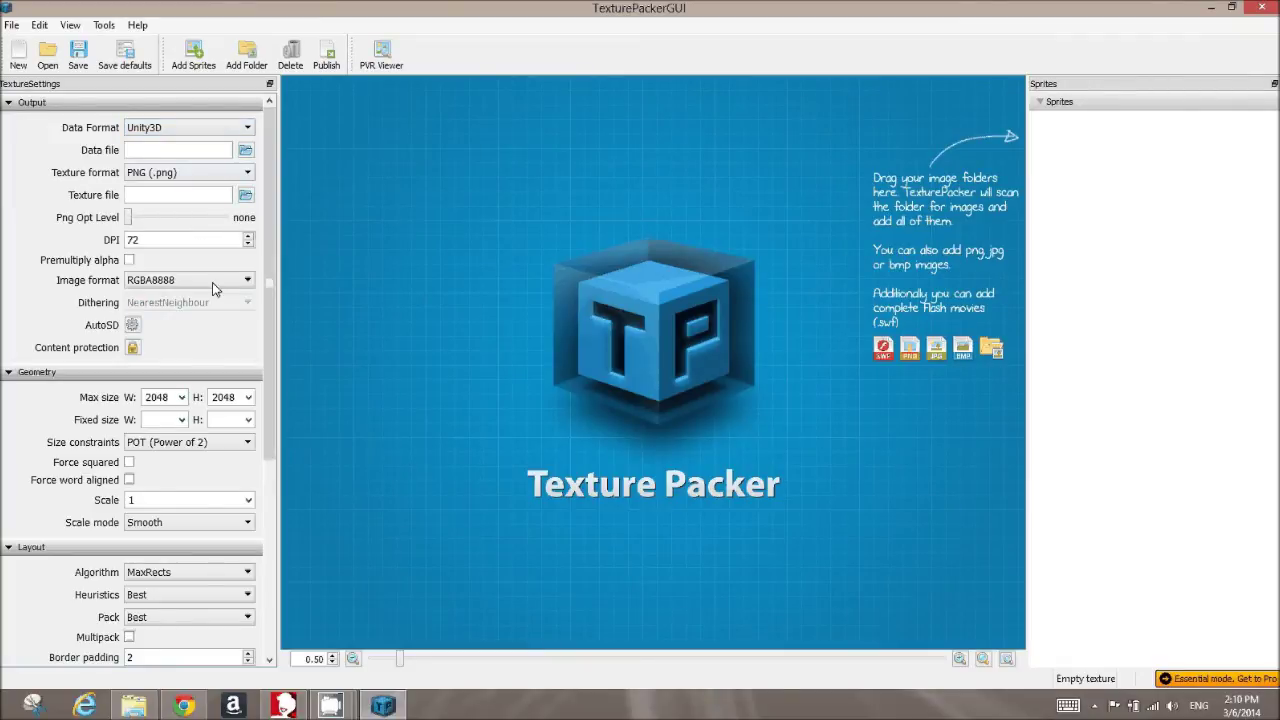
{"action": "left_click", "coordinate": [189, 130]}
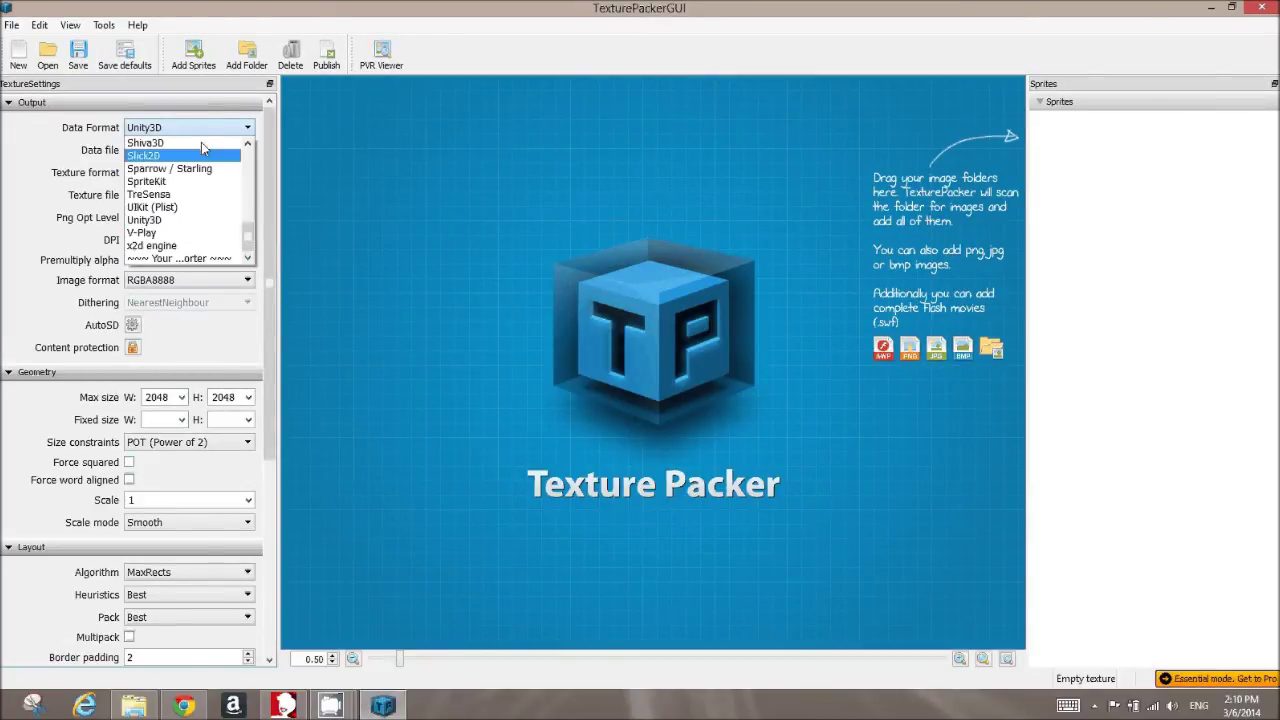
{"action": "left_click", "coordinate": [197, 222]}
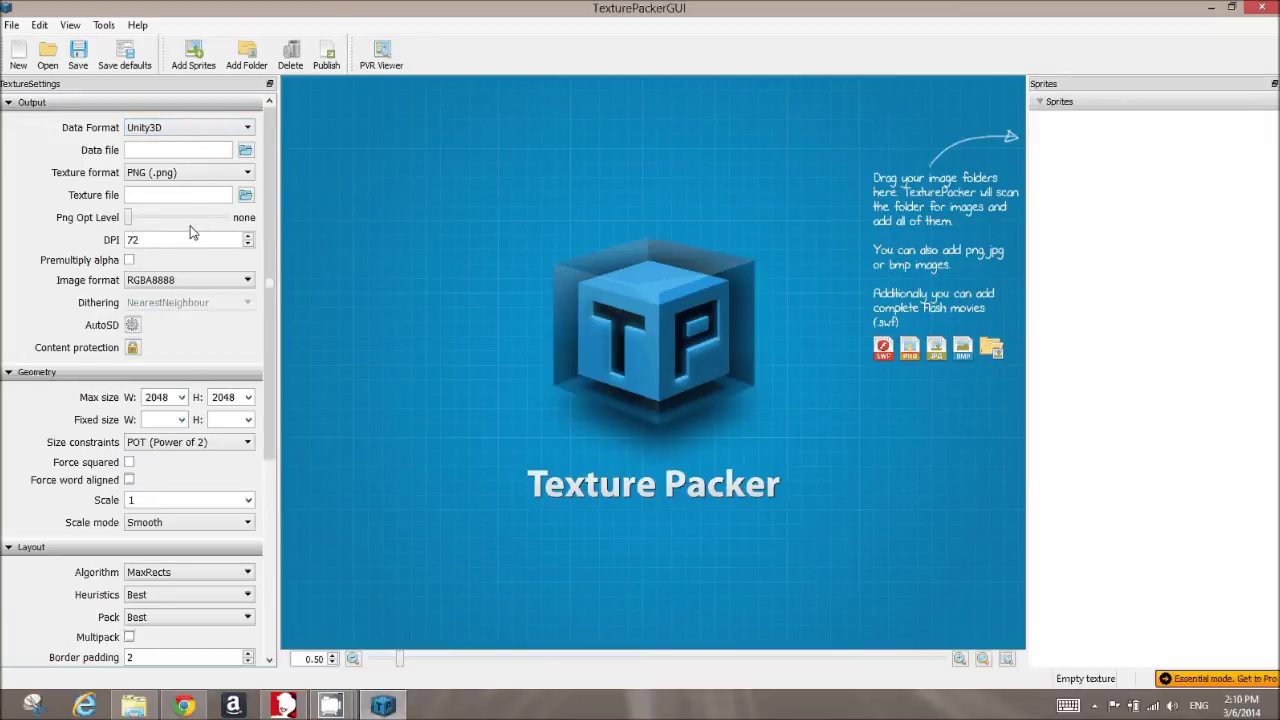
{"action": "mouse_move", "coordinate": [193, 232]}
{"action": "mouse_move", "coordinate": [31, 175]}
Drag all 24 running frames from the SaulOne folder into TexturePacker's Sprites panel.
{"action": "key", "text": "alt+Tab"}
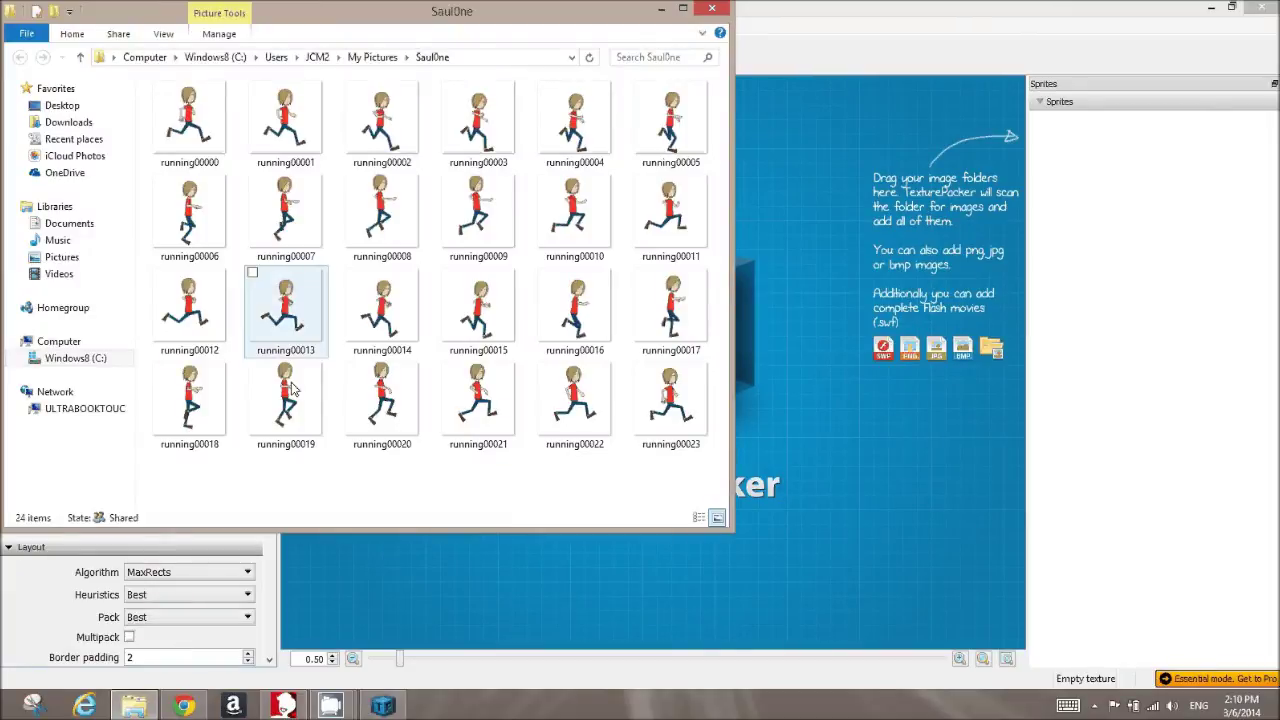
{"action": "key", "text": "ctrl+a"}
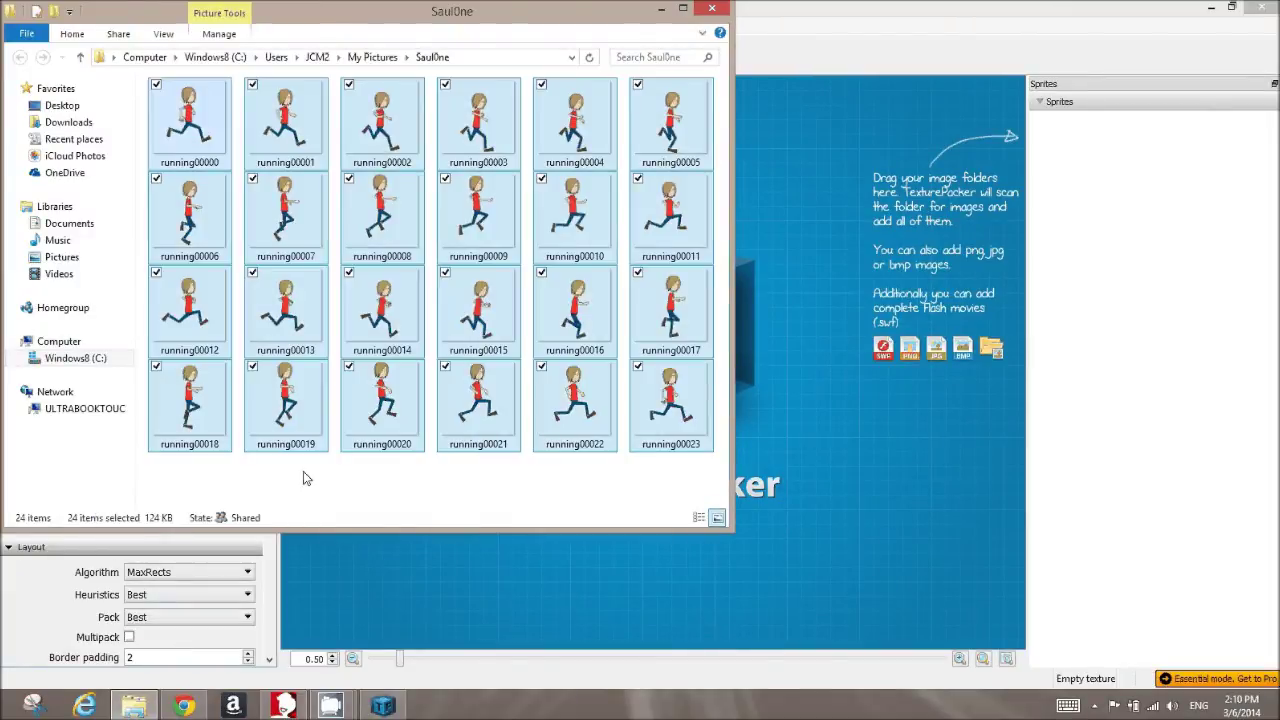
{"action": "left_click_drag", "start_coordinate": [186, 130], "coordinate": [1105, 207]}
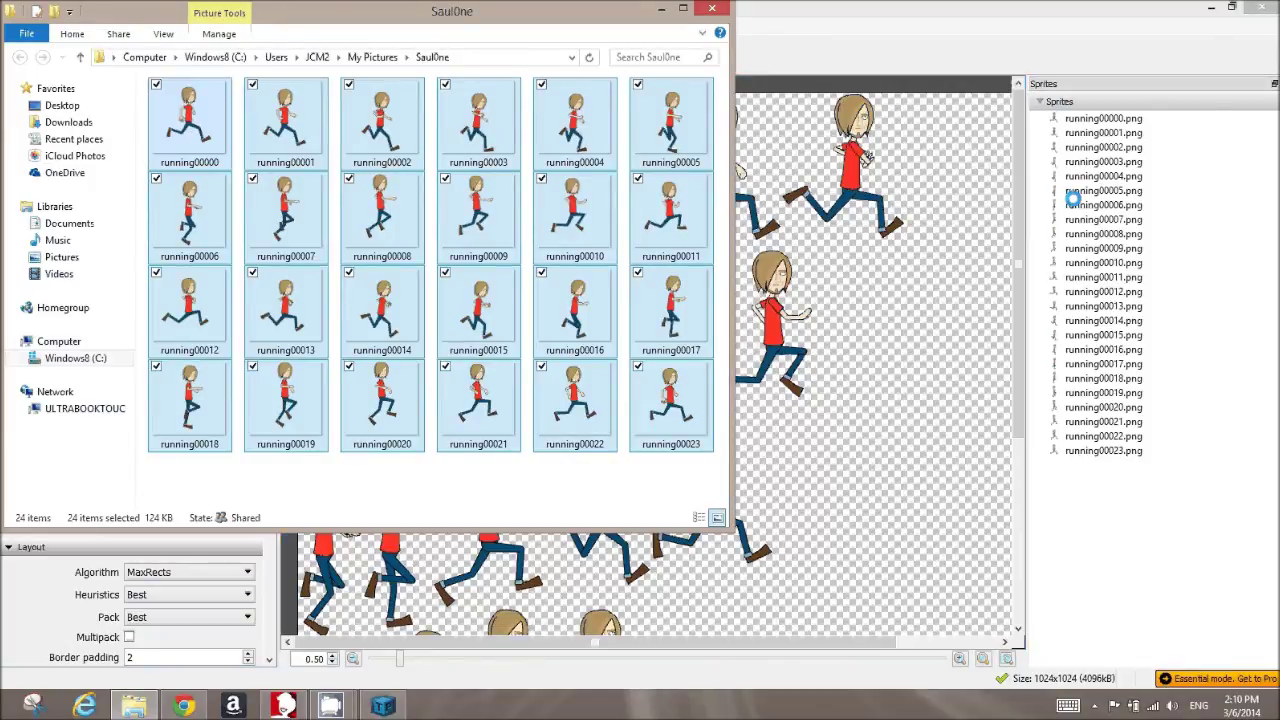
{"action": "left_click", "coordinate": [1069, 24]}
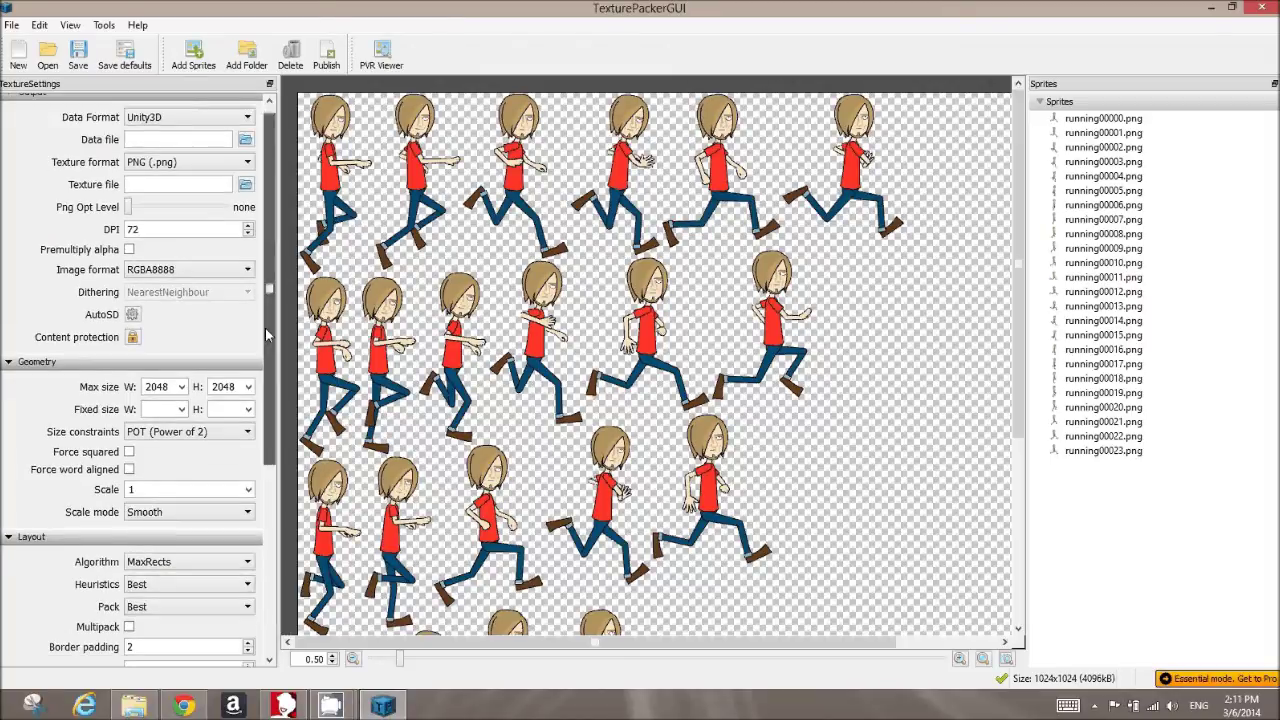
{"action": "left_click_drag", "start_coordinate": [267, 326], "coordinate": [251, 481]}
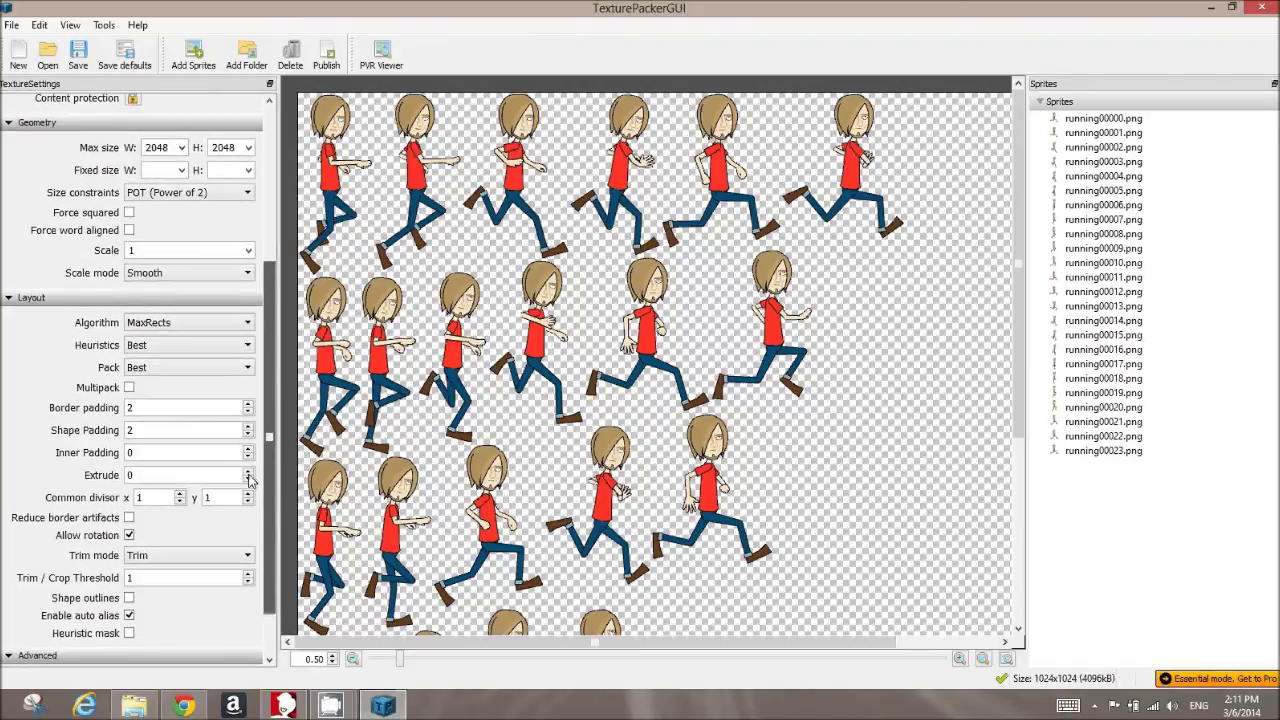
Set Size constraints to Any size and turn on Force squared.
{"action": "left_click", "coordinate": [212, 192]}
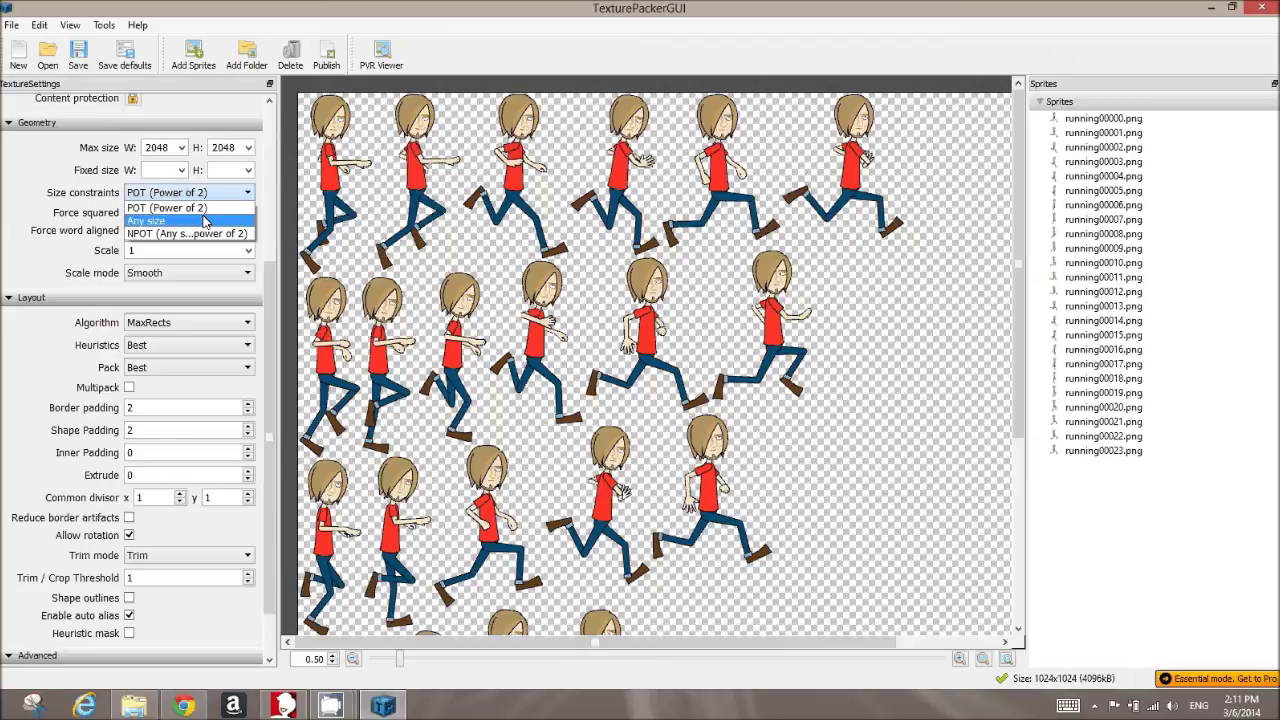
{"action": "left_click", "coordinate": [52, 163]}
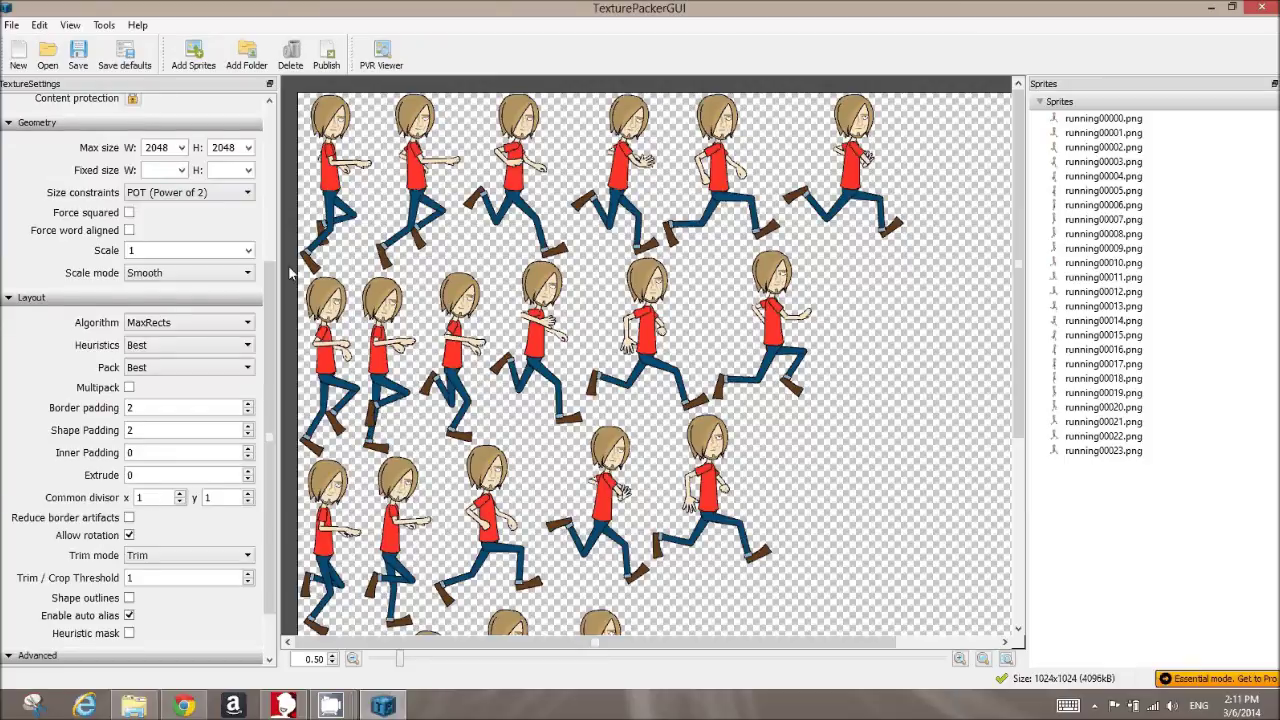
{"action": "scroll", "coordinate": [270, 104], "scroll_direction": "up", "scroll_amount": 5}
{"action": "left_click_drag", "start_coordinate": [270, 104], "coordinate": [266, 215]}
{"action": "left_click", "coordinate": [190, 308]}
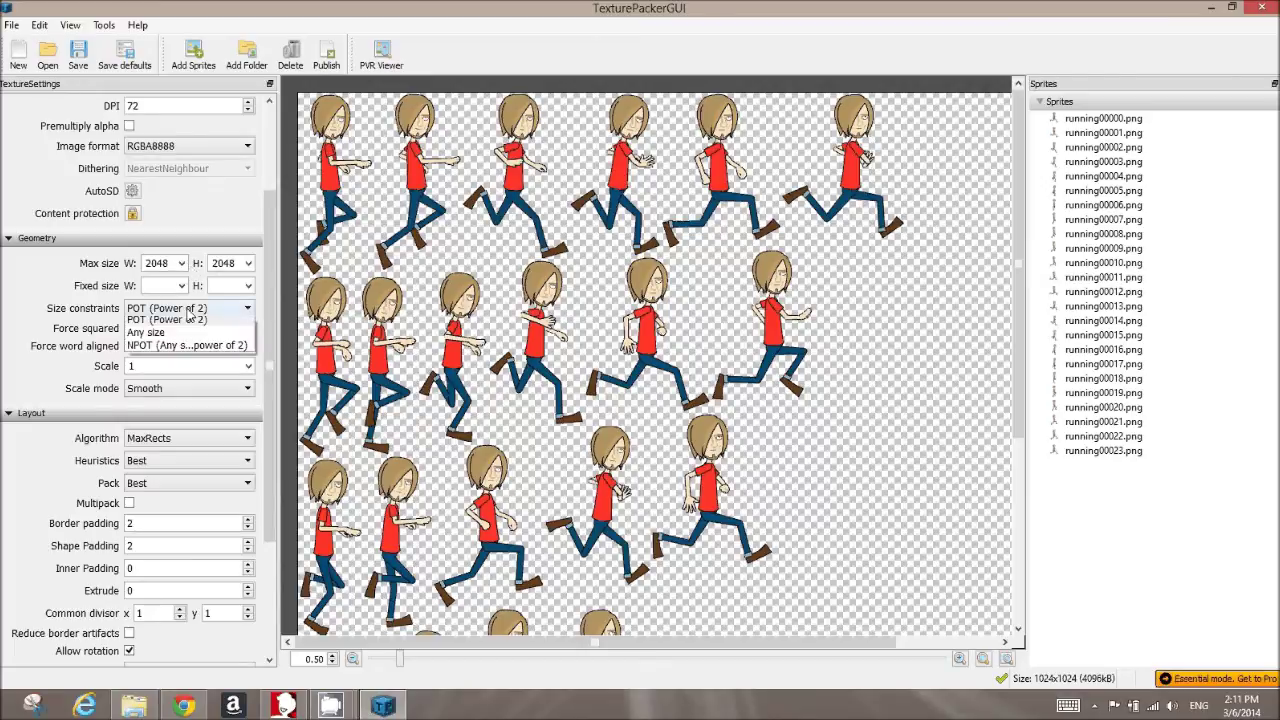
{"action": "left_click", "coordinate": [182, 338]}
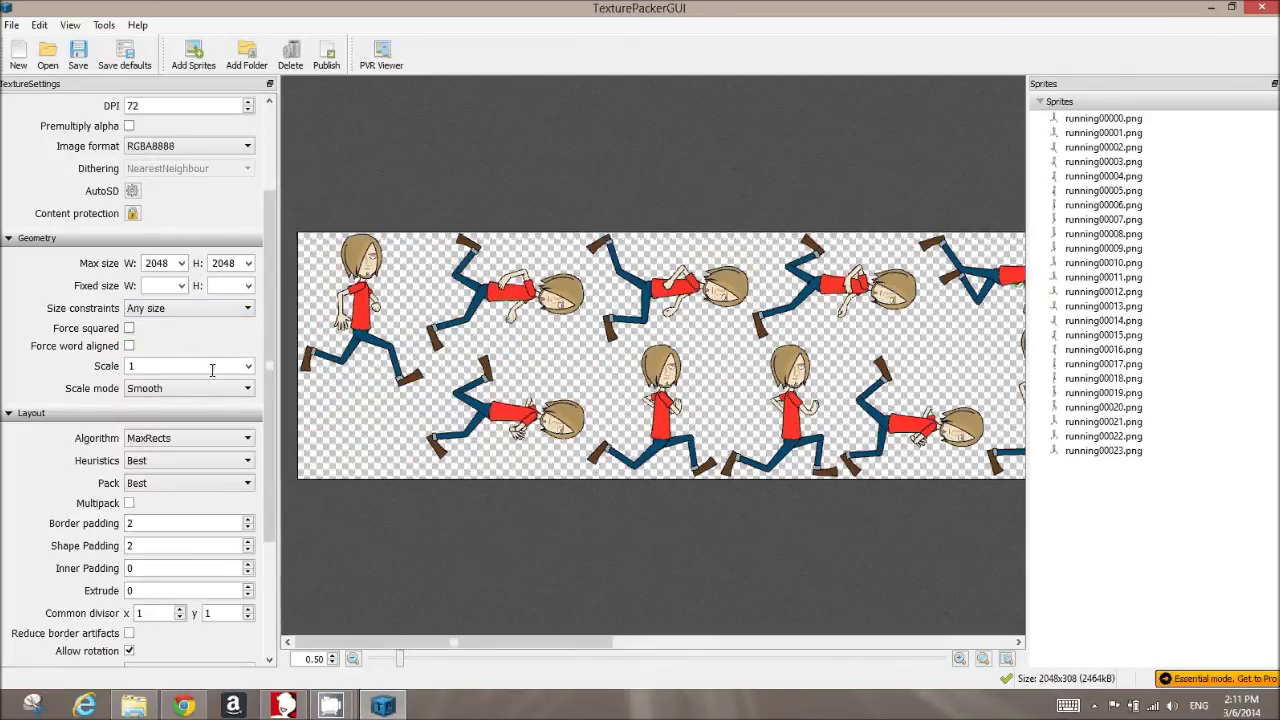
{"action": "left_click", "coordinate": [129, 329]}
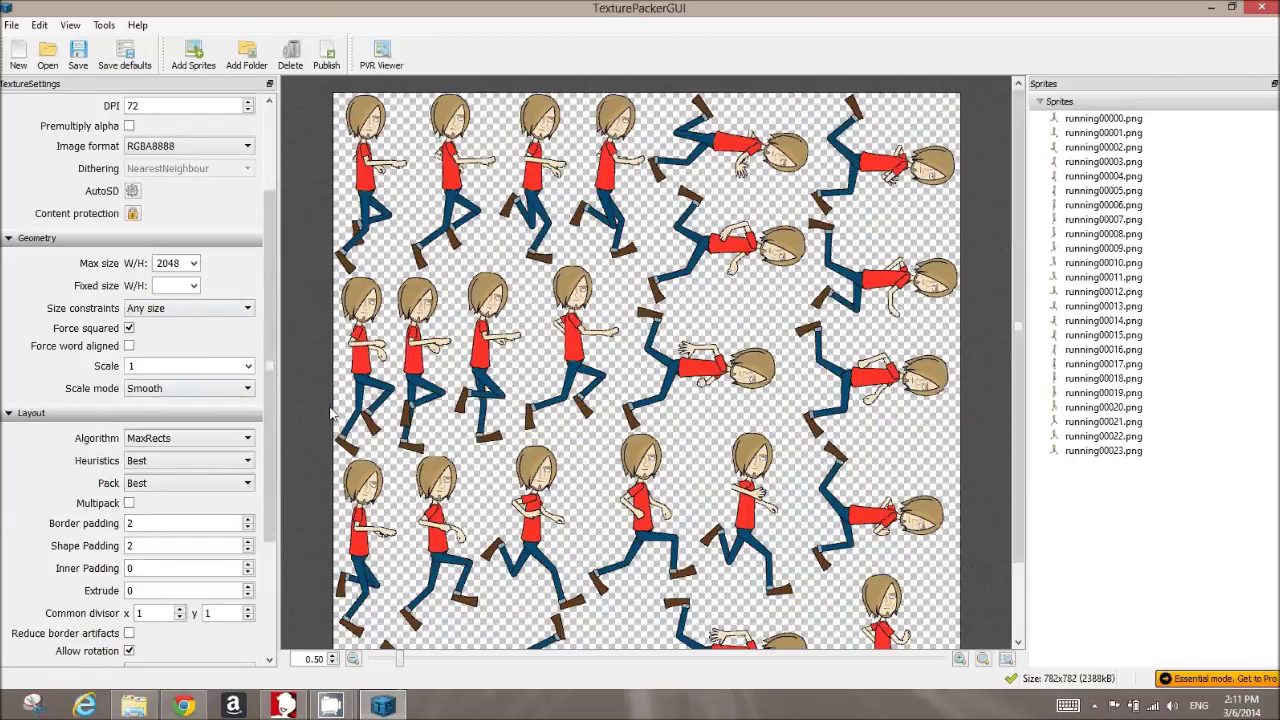
Switch the Layout packing algorithm to Basic.
{"action": "left_click", "coordinate": [248, 438]}
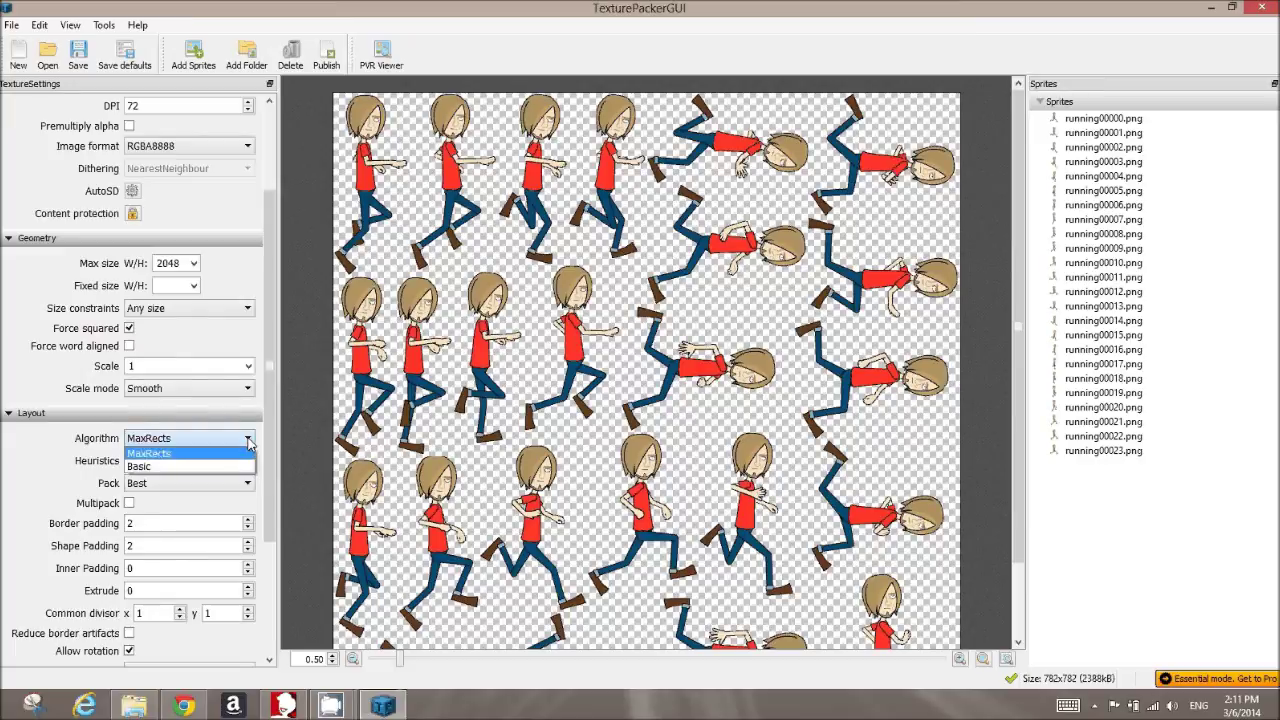
{"action": "left_click", "coordinate": [222, 467]}
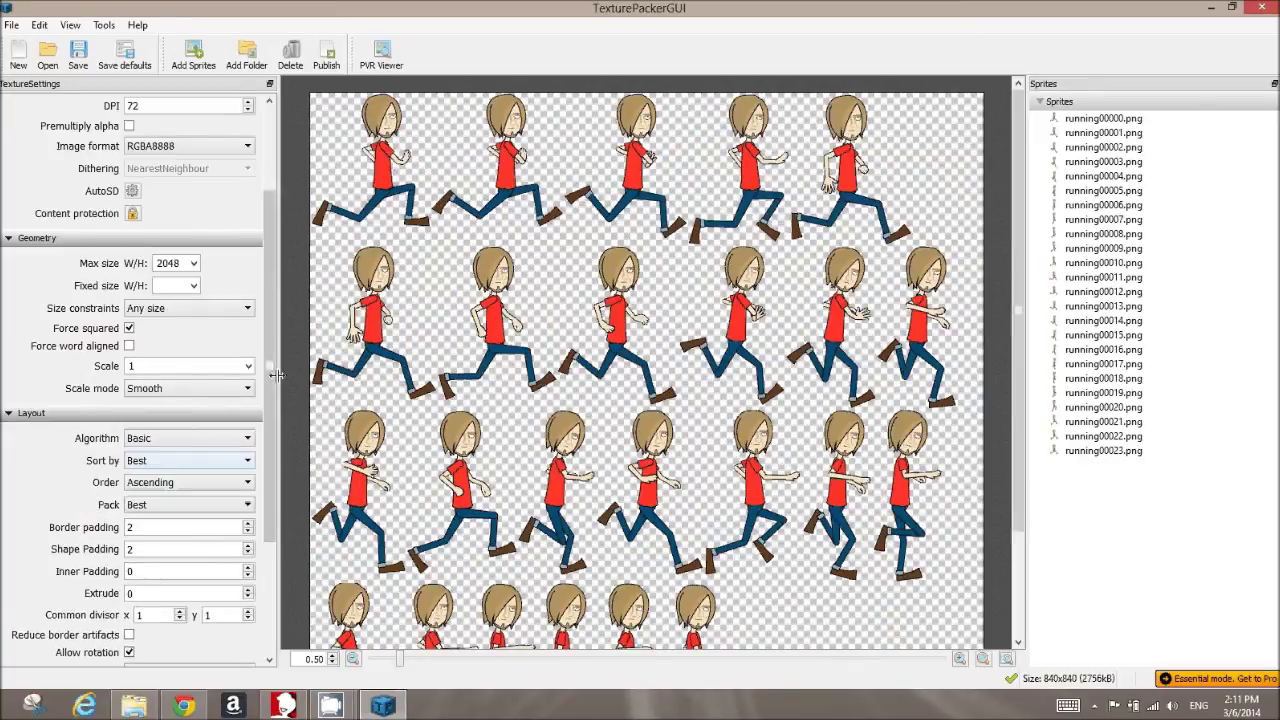
{"action": "left_click_drag", "start_coordinate": [267, 388], "coordinate": [266, 494]}
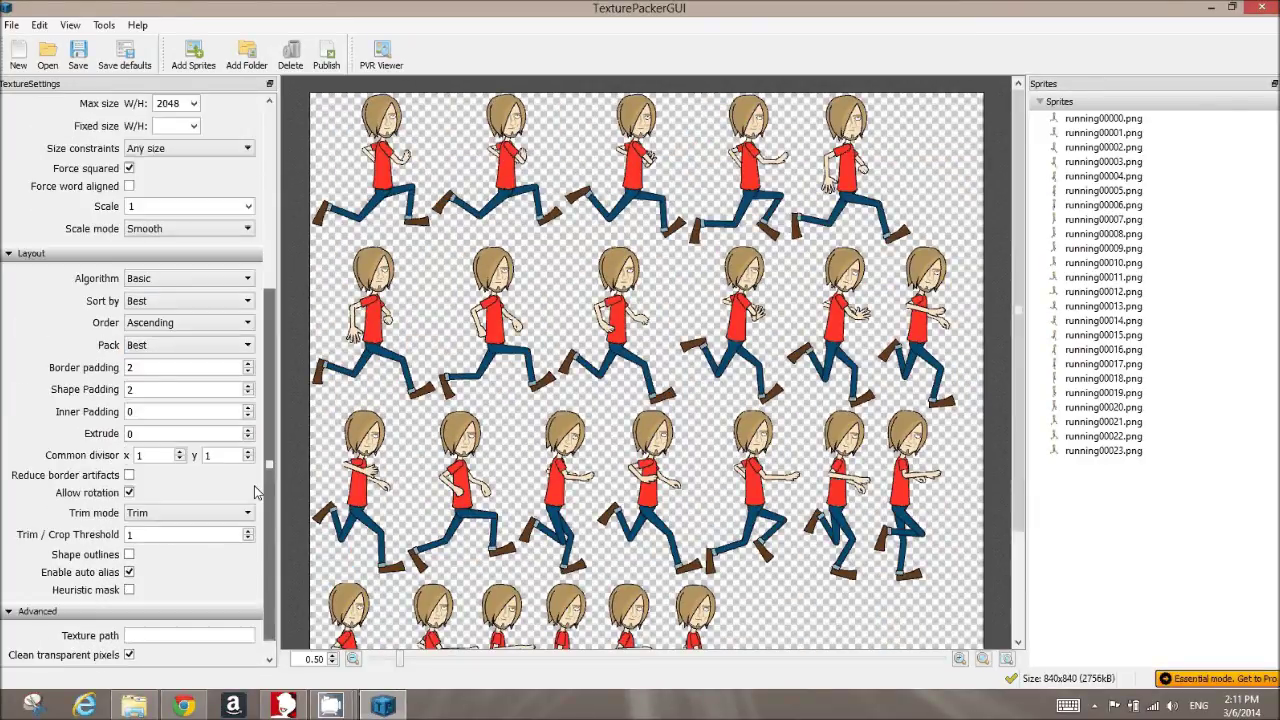
{"action": "left_click", "coordinate": [183, 516]}
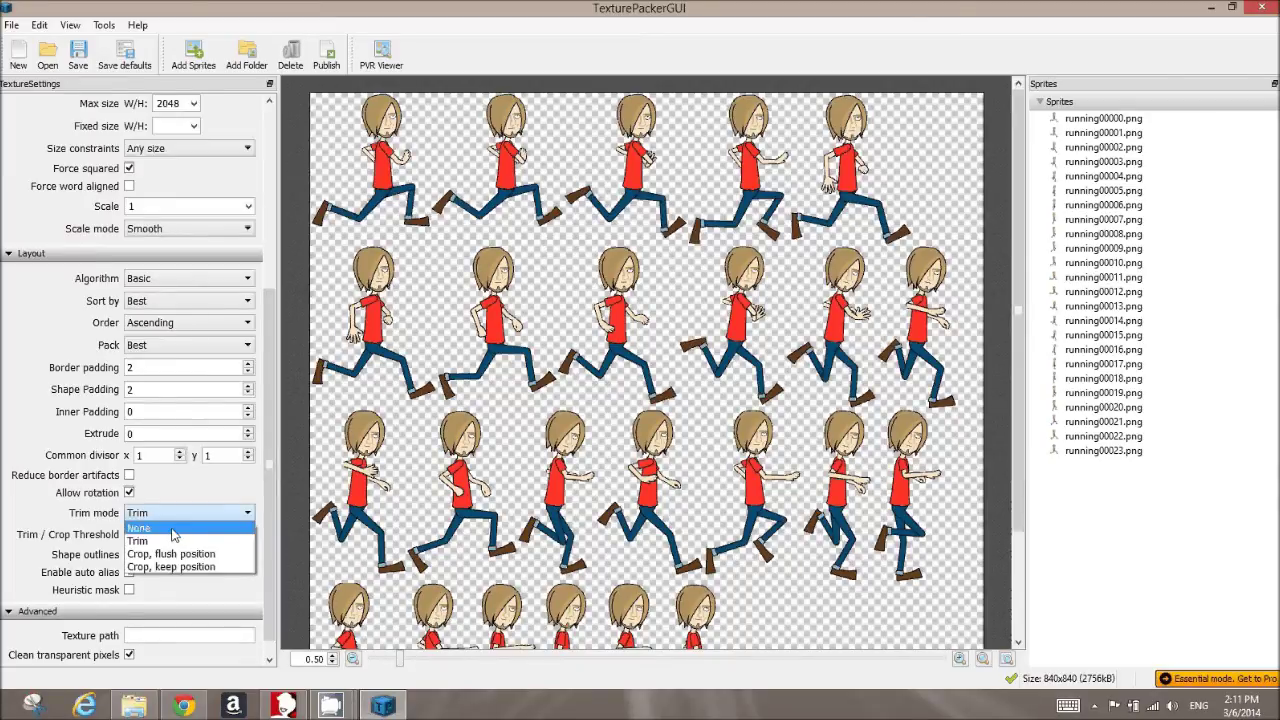
Set Trim mode to None and check the 1262x1262 grid at 0.25 and 0.50 zoom.
{"action": "left_click", "coordinate": [172, 530]}
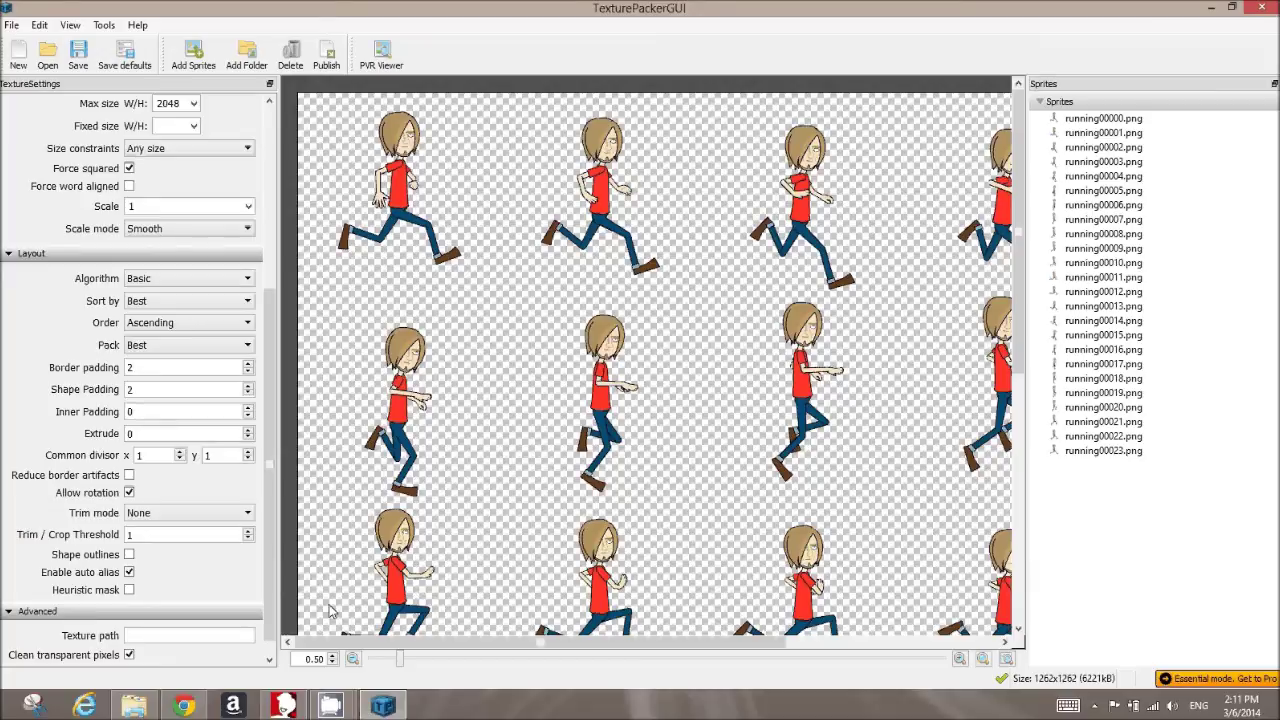
{"action": "left_click", "coordinate": [352, 659]}
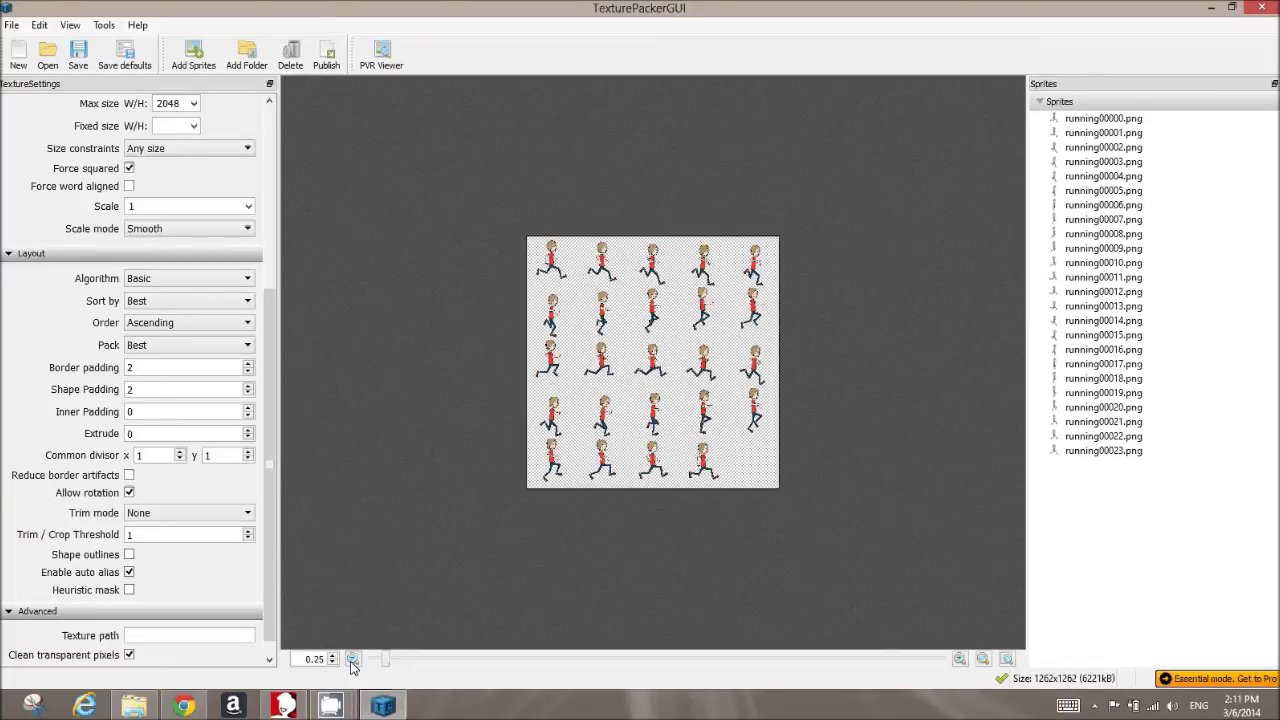
{"action": "left_click", "coordinate": [959, 659]}
{"action": "left_click", "coordinate": [959, 659]}
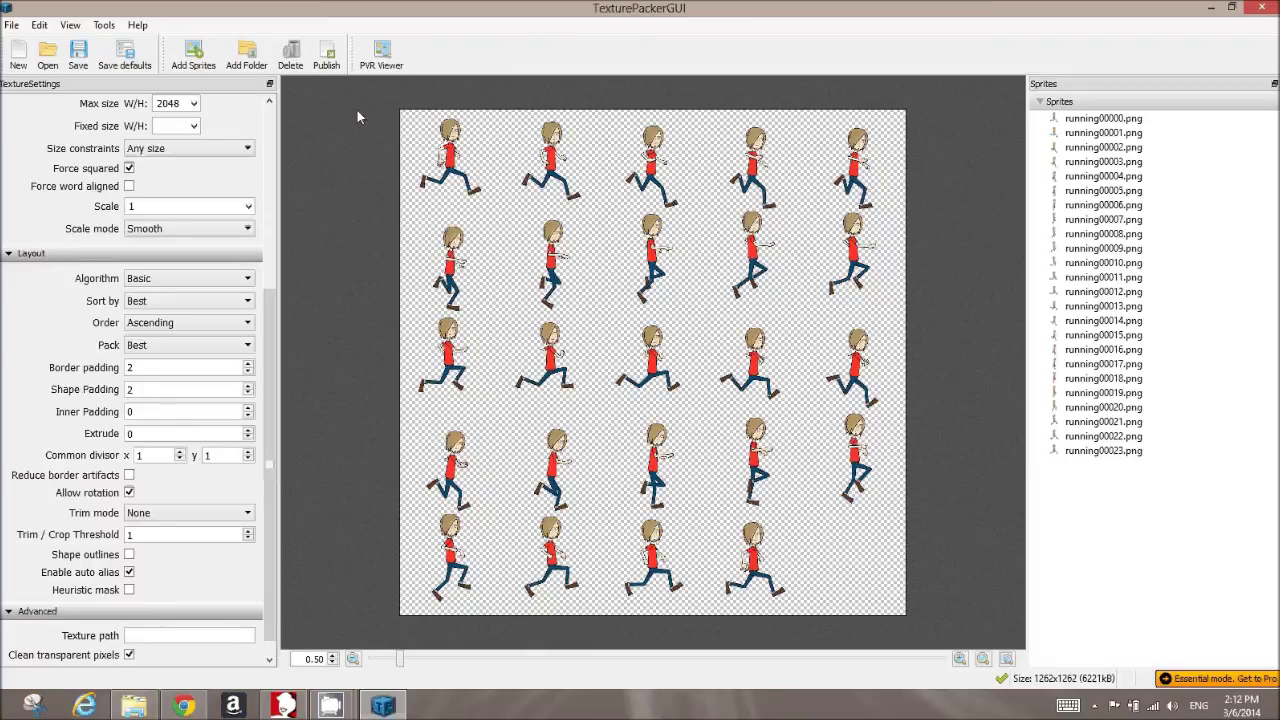
{"action": "left_click", "coordinate": [327, 58]}
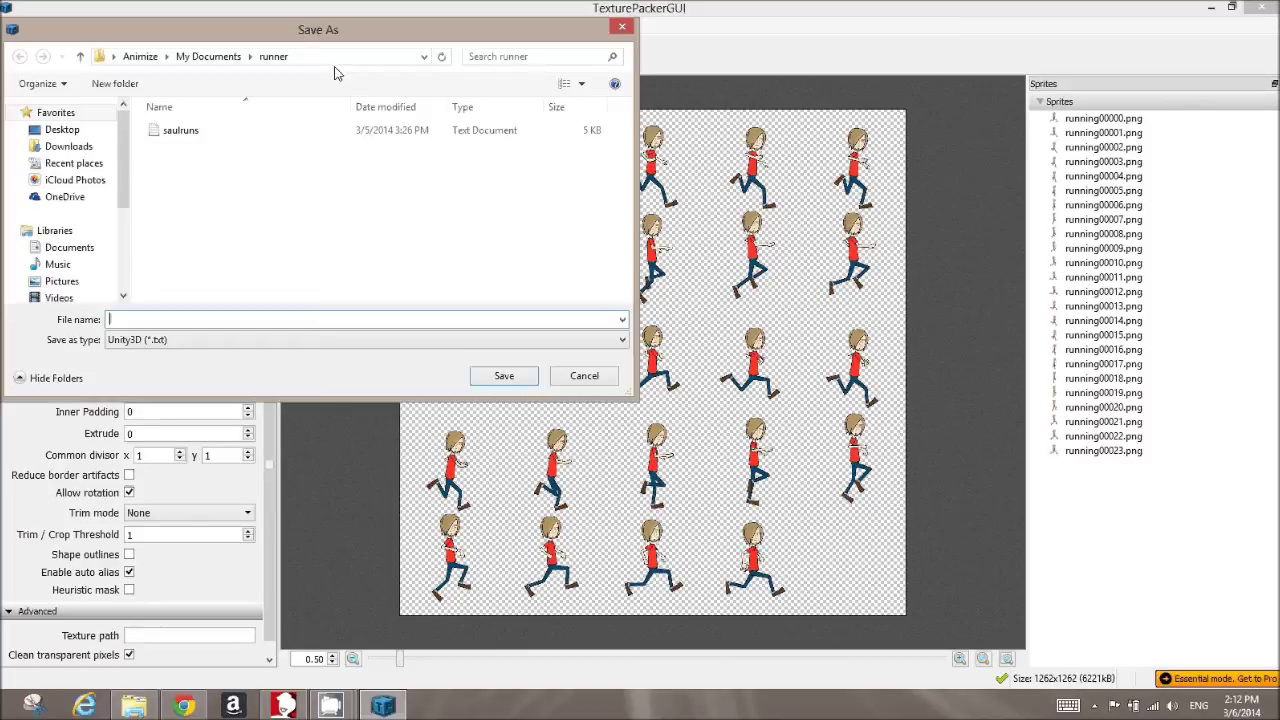
Create and open a new SaulSprite folder in My Documents.
{"action": "left_click", "coordinate": [185, 57]}
{"action": "left_click", "coordinate": [110, 84]}
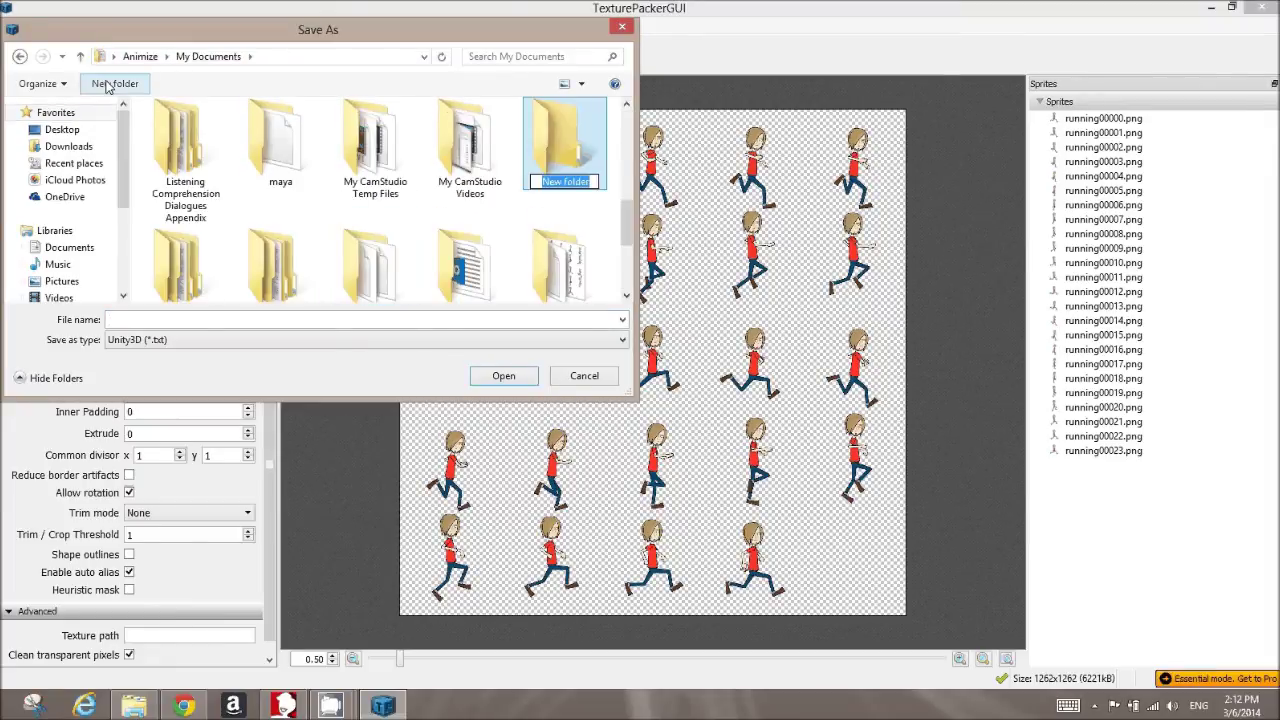
{"action": "type", "text": "Saul"}
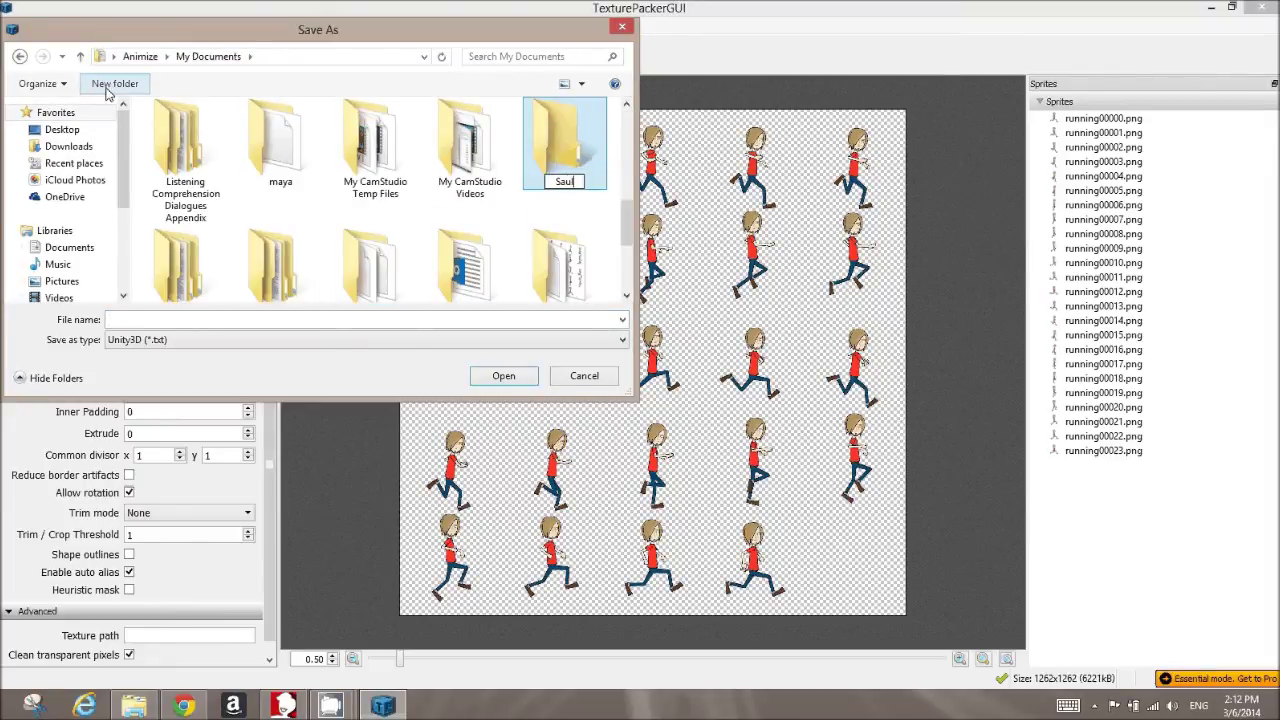
{"action": "type", "text": "Sprite"}
{"action": "key", "text": "Return"}
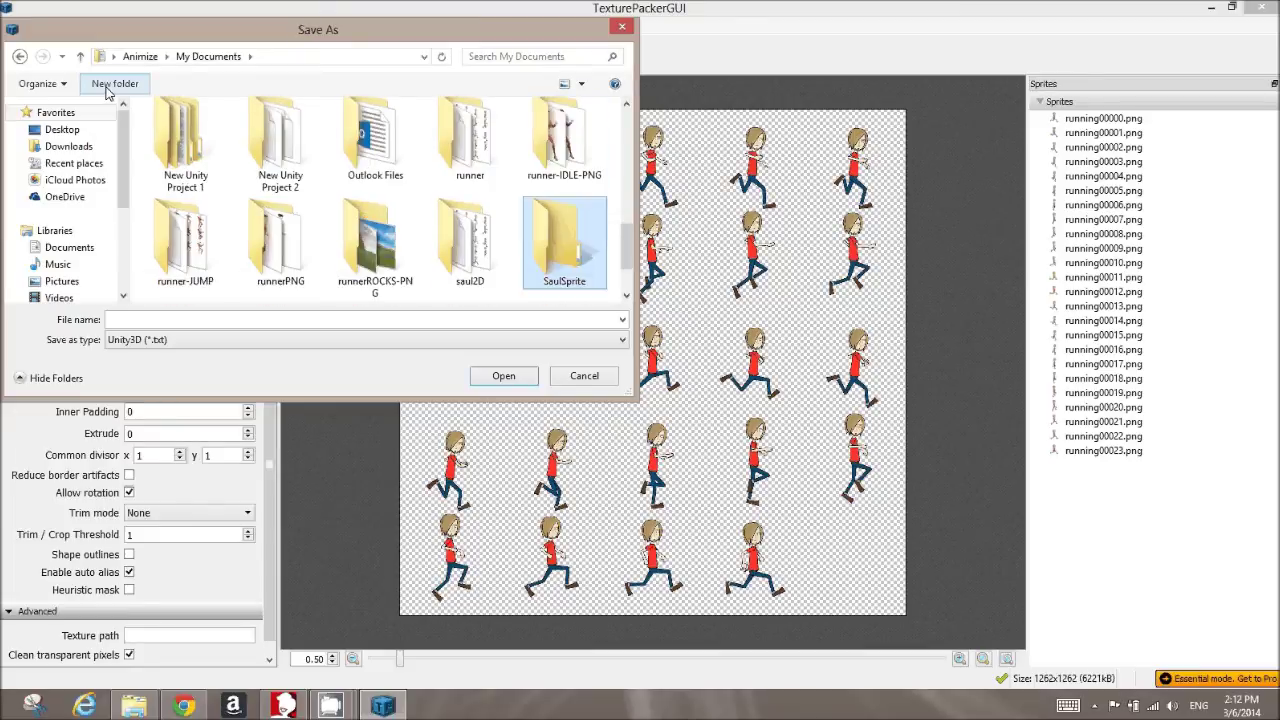
{"action": "double_click", "coordinate": [560, 235]}
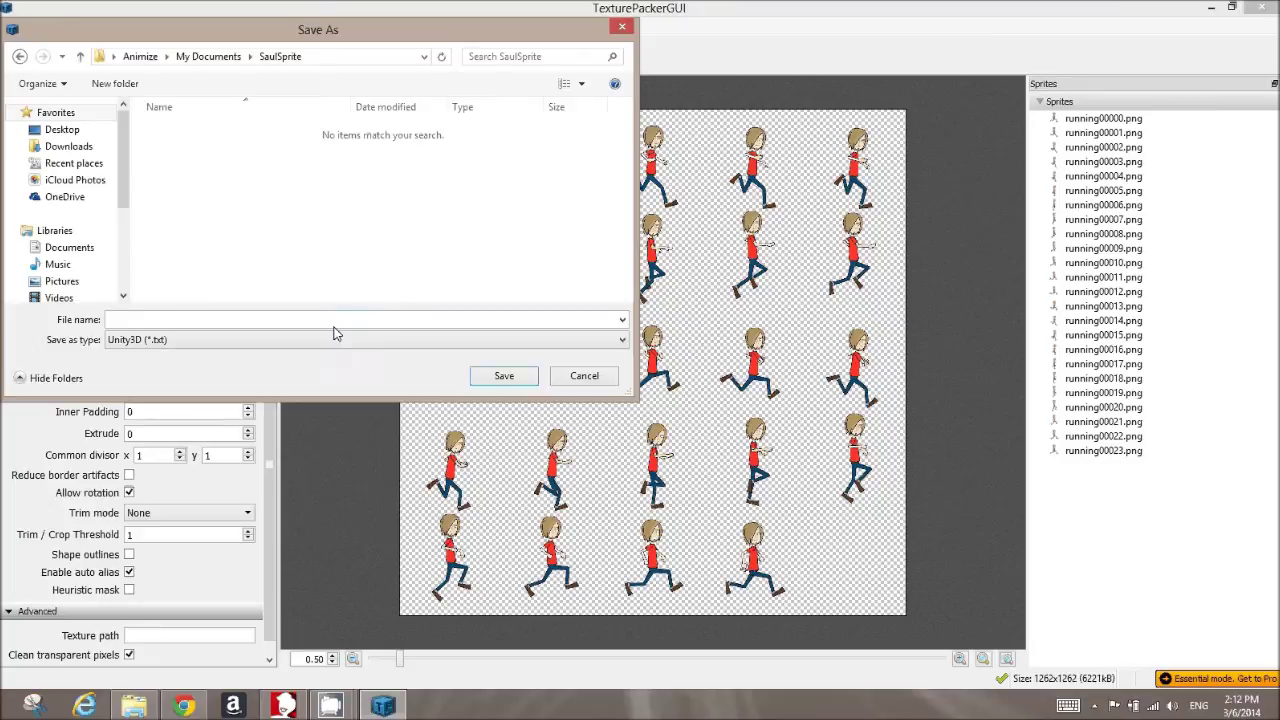
Publish the sheet there as runSaul and dismiss the publishing report.
{"action": "left_click", "coordinate": [338, 321]}
{"action": "type", "text": "r"}
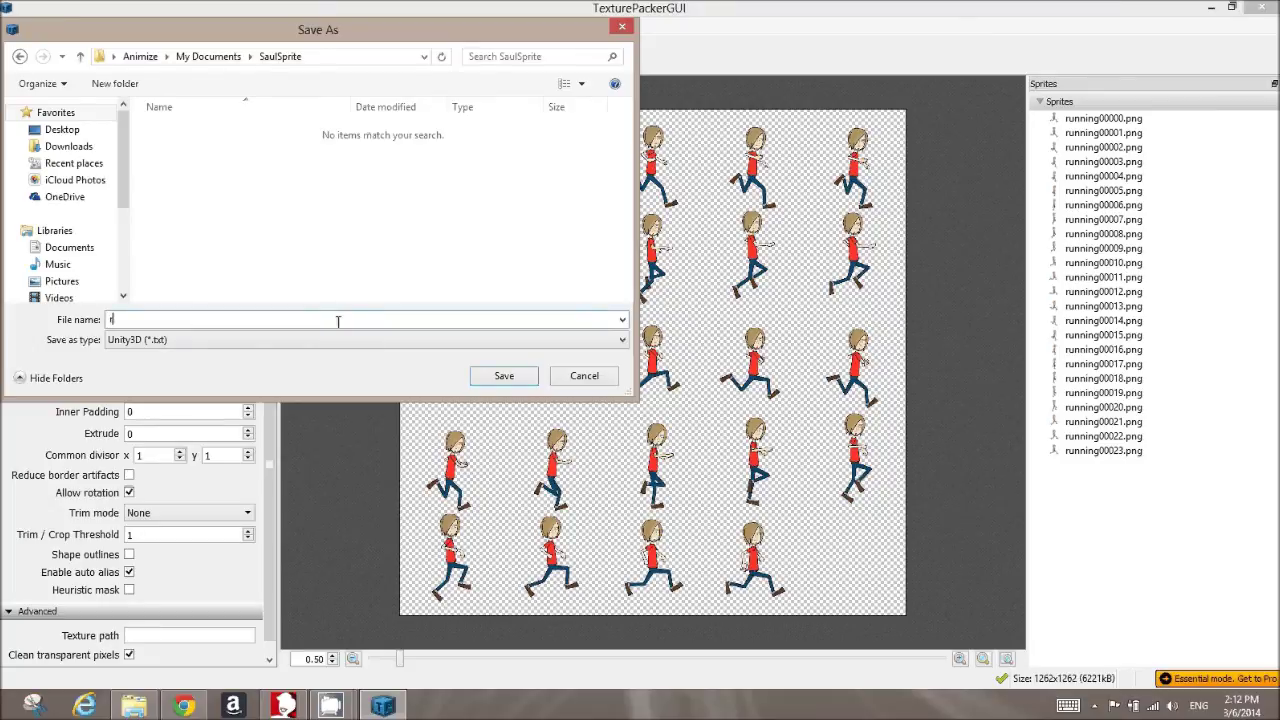
{"action": "type", "text": "unSaul"}
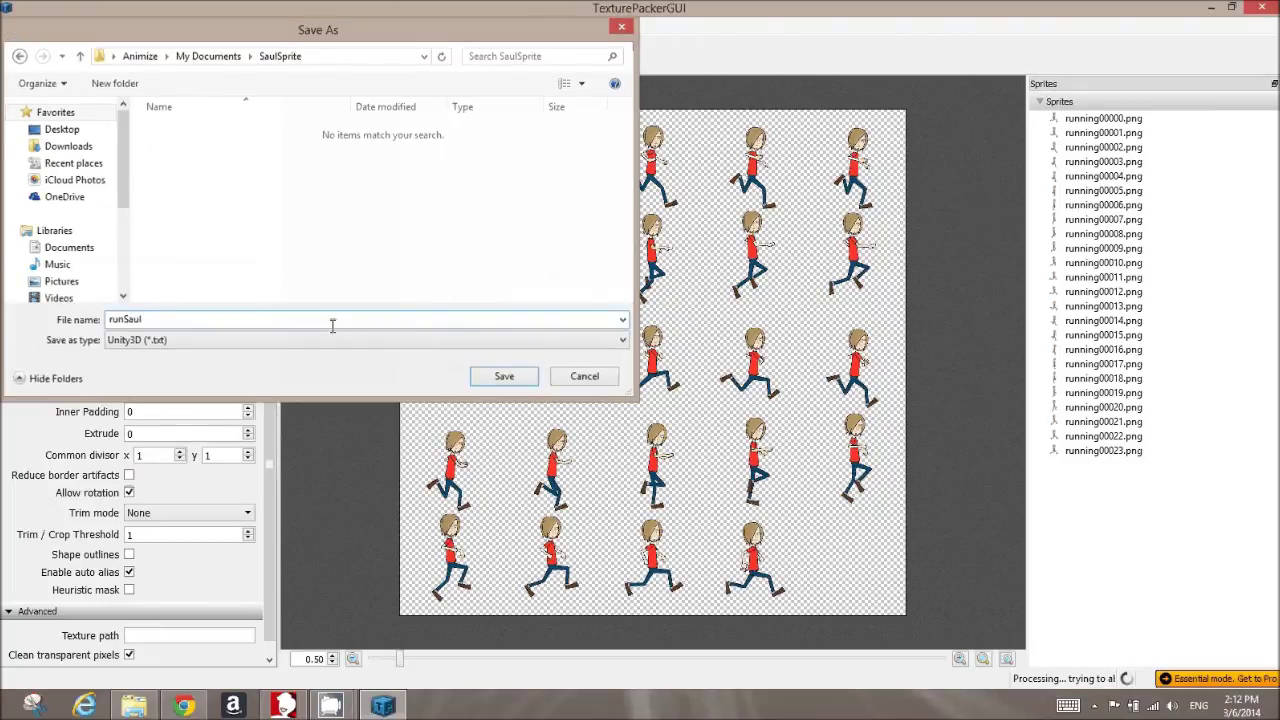
{"action": "key", "text": "Return"}
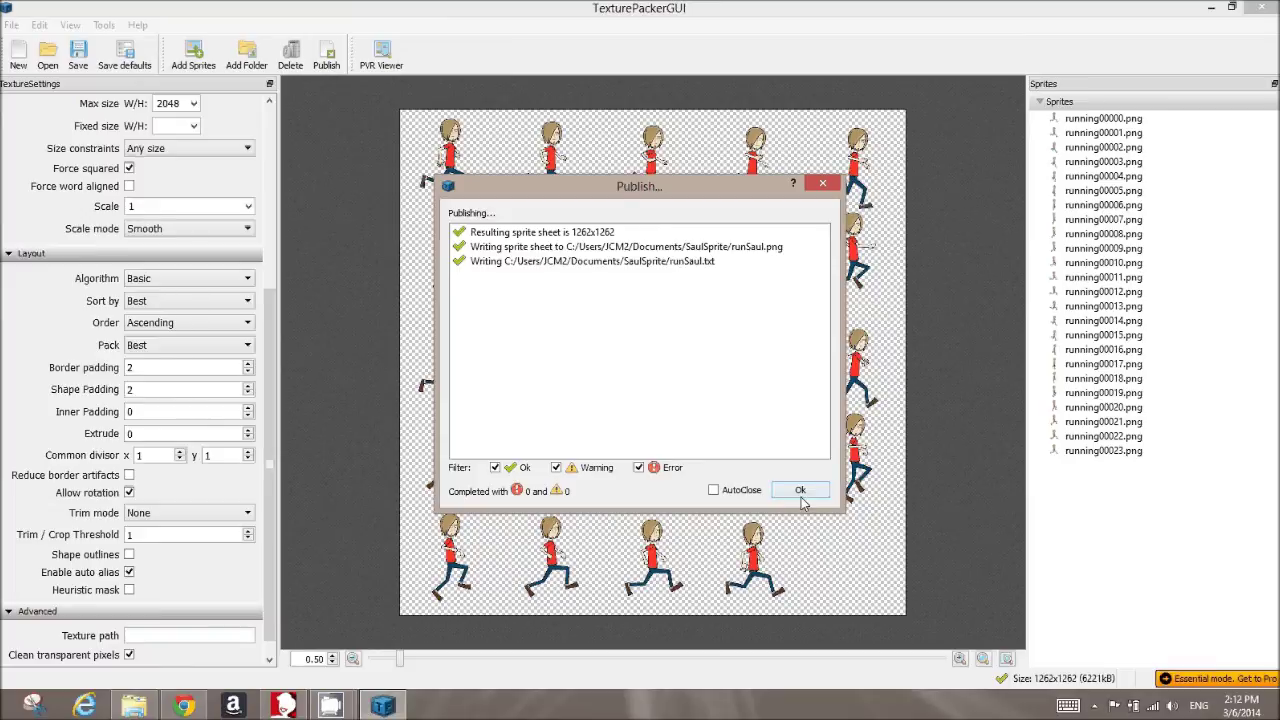
{"action": "left_click", "coordinate": [801, 498]}
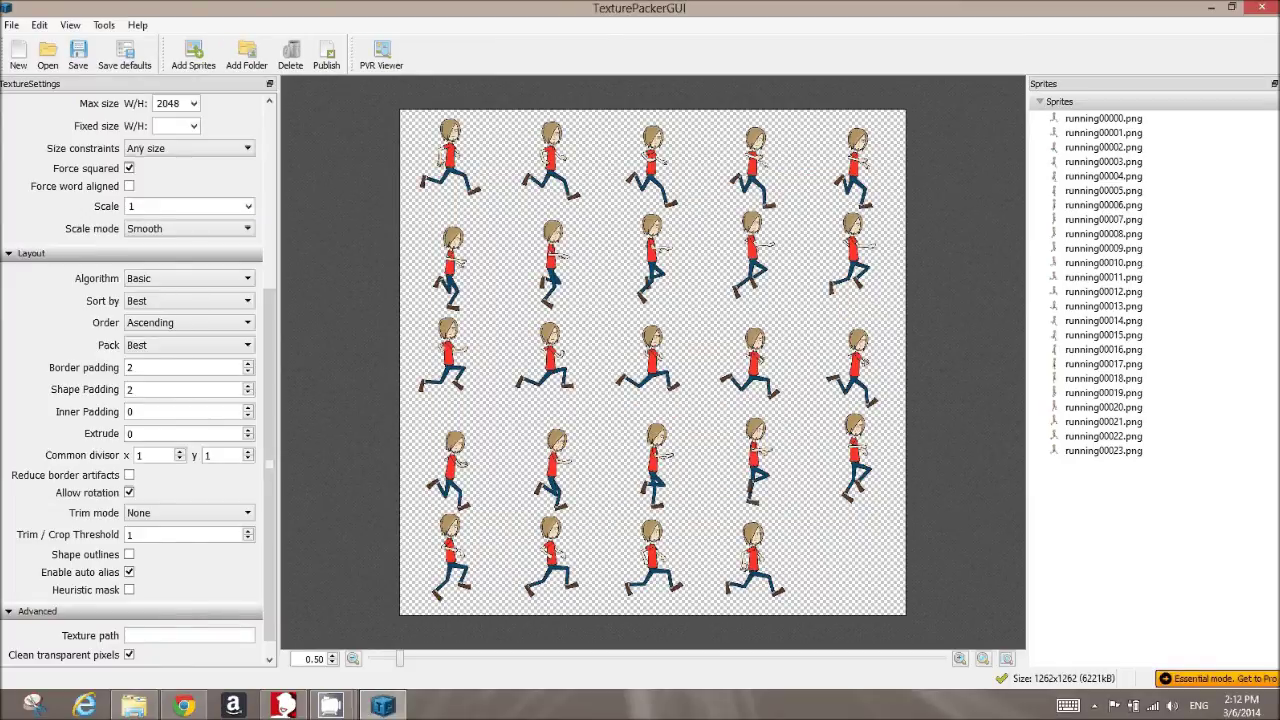
{"action": "left_click", "coordinate": [133, 706]}
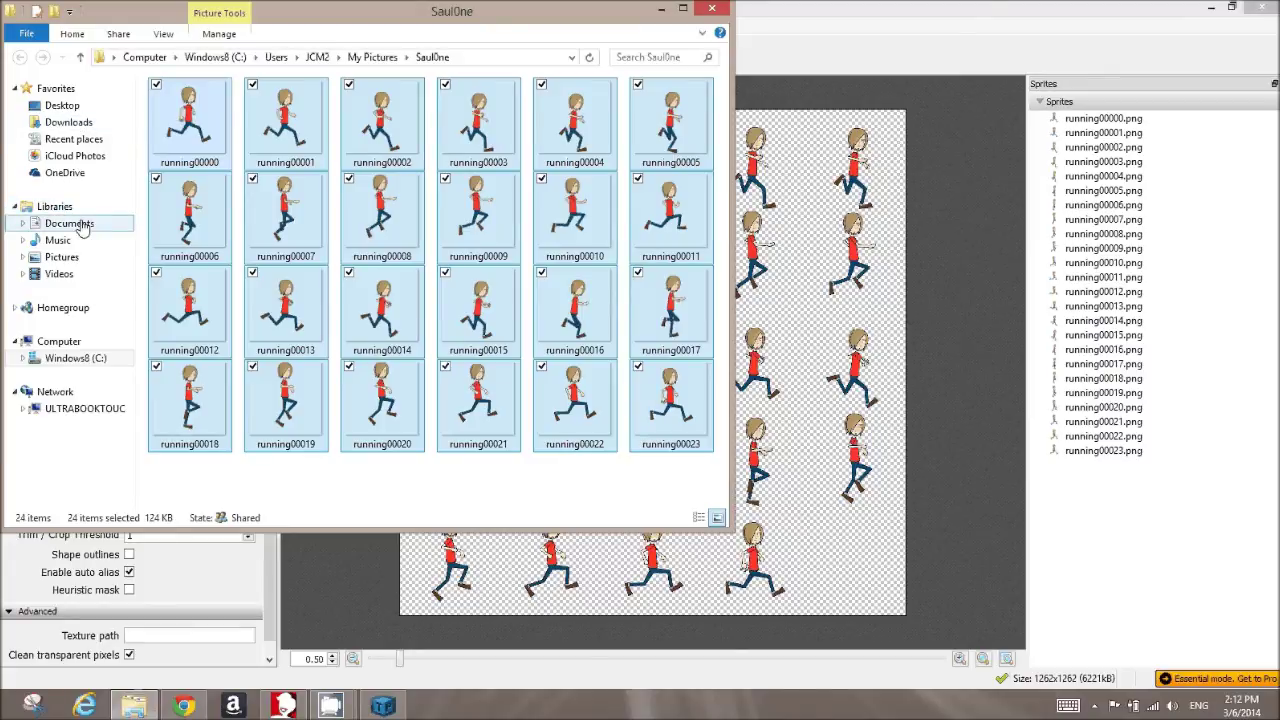
Preview runSaul from Documents > SaulSprite in Windows Photo Viewer.
{"action": "left_click", "coordinate": [70, 223]}
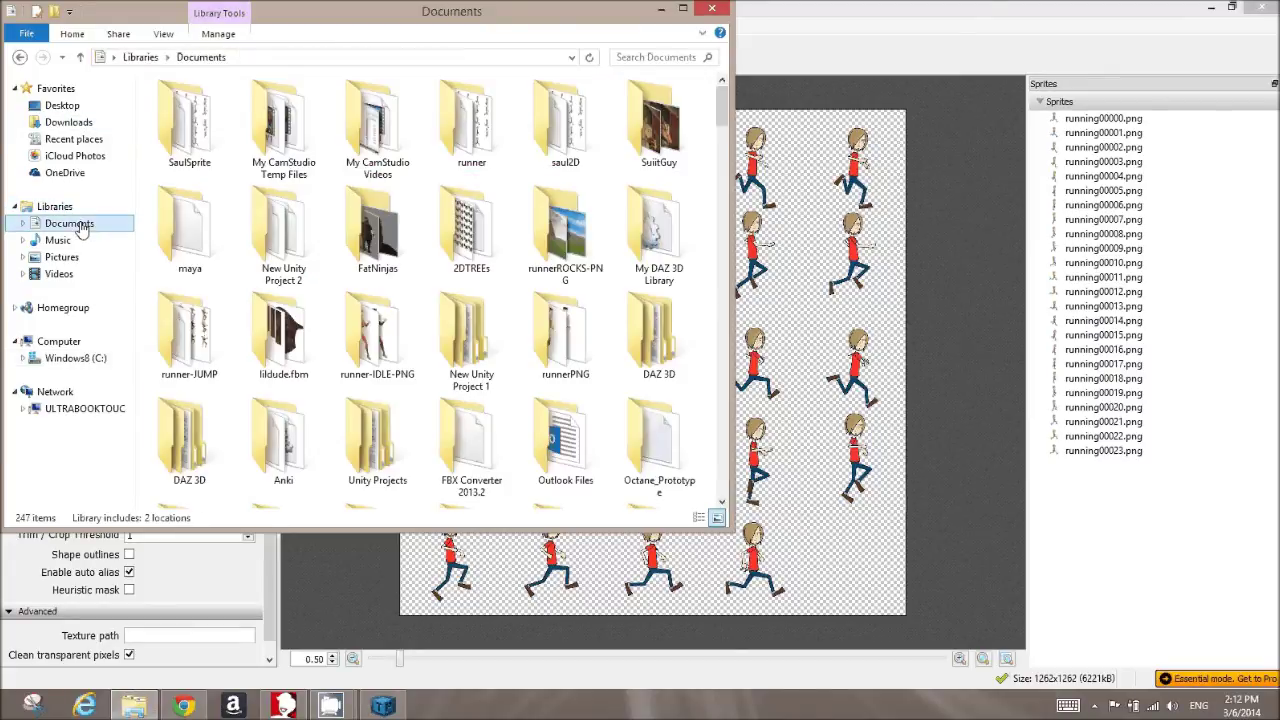
{"action": "double_click", "coordinate": [205, 148]}
{"action": "left_click", "coordinate": [203, 125]}
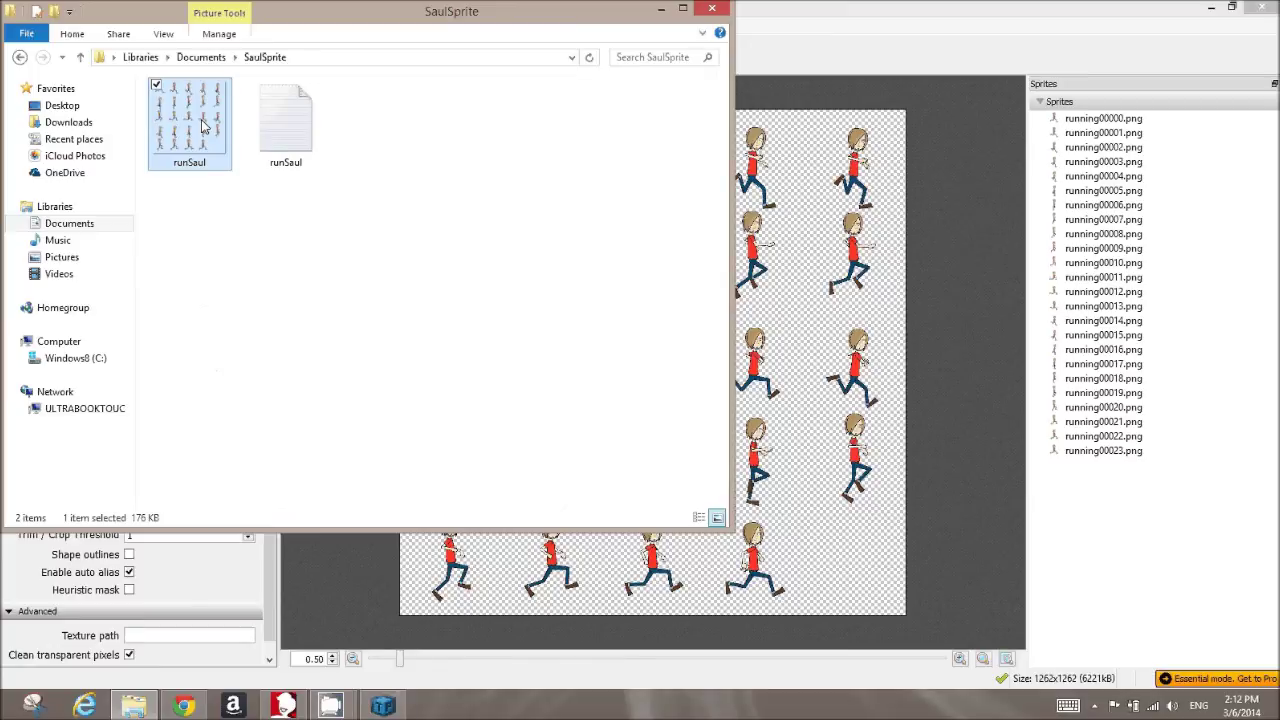
{"action": "right_click", "coordinate": [203, 125]}
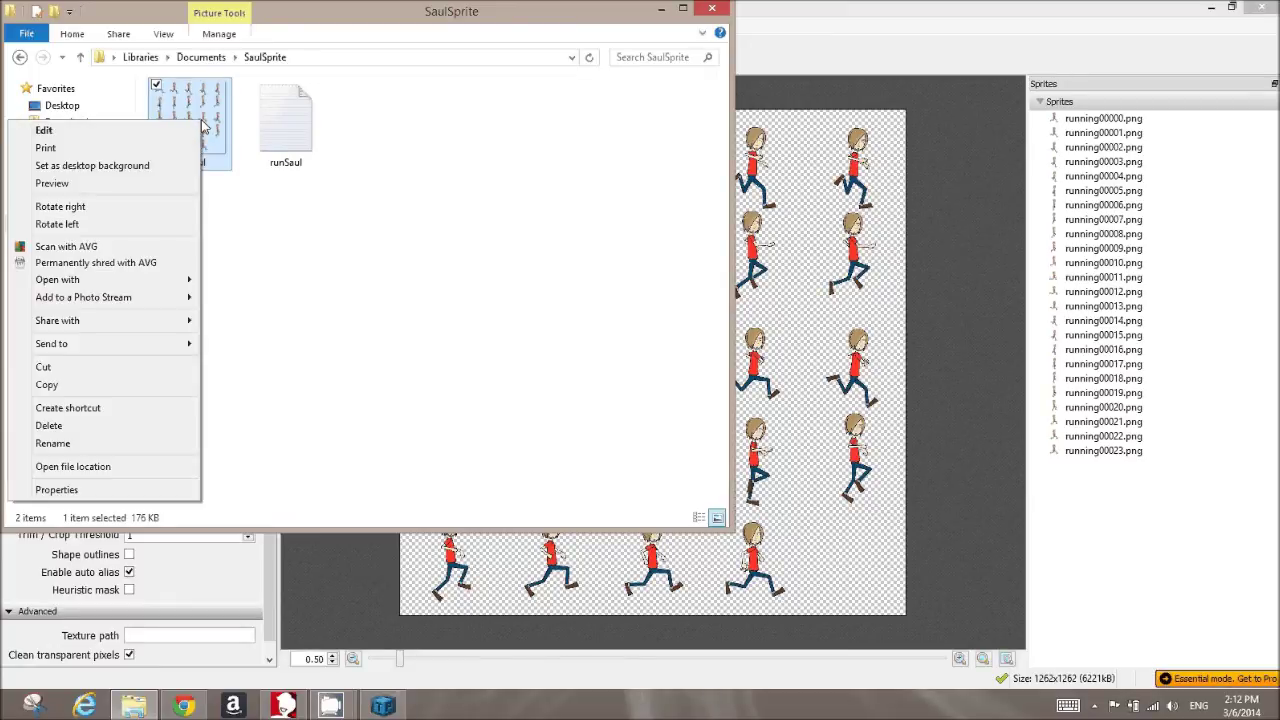
{"action": "left_click", "coordinate": [137, 188]}
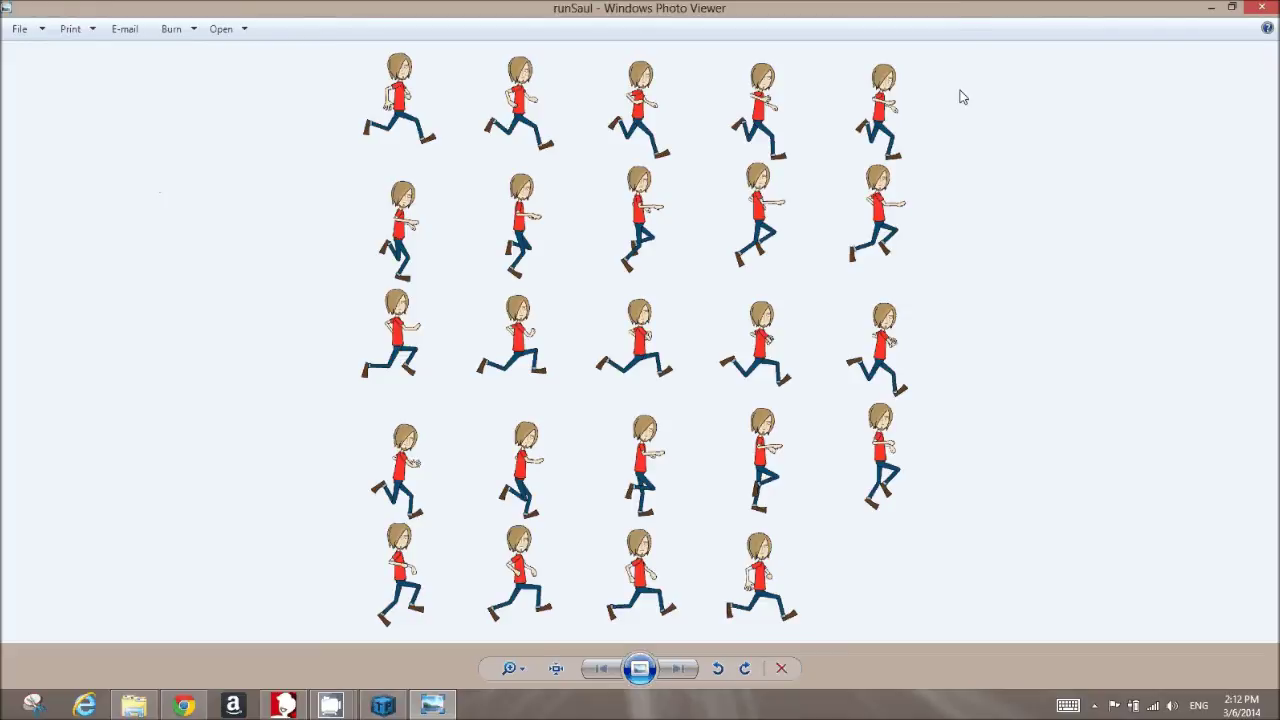